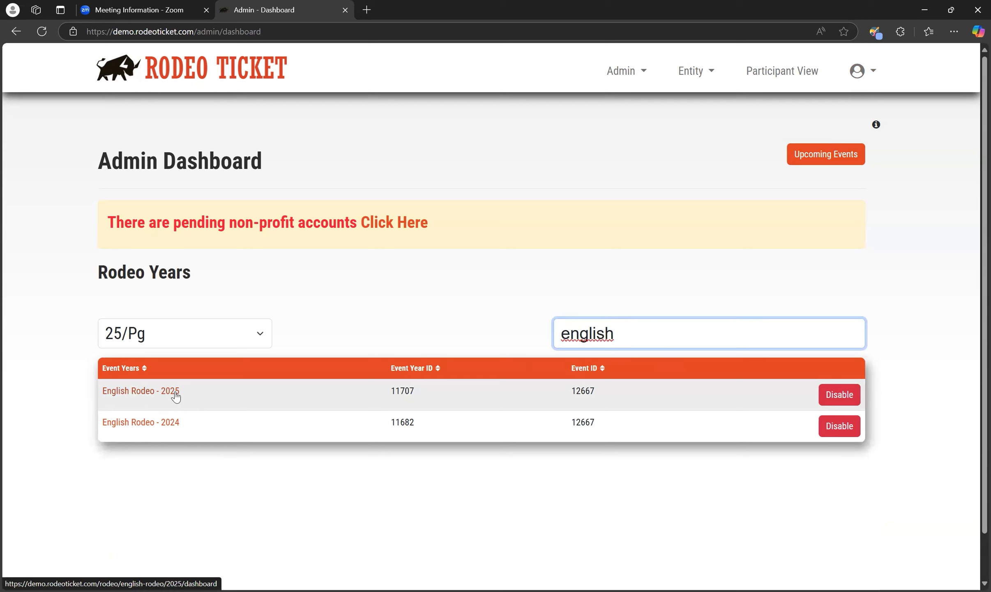
Open the English Rodeo - 2025 event and go to its Manage Items product page
click(176, 392)
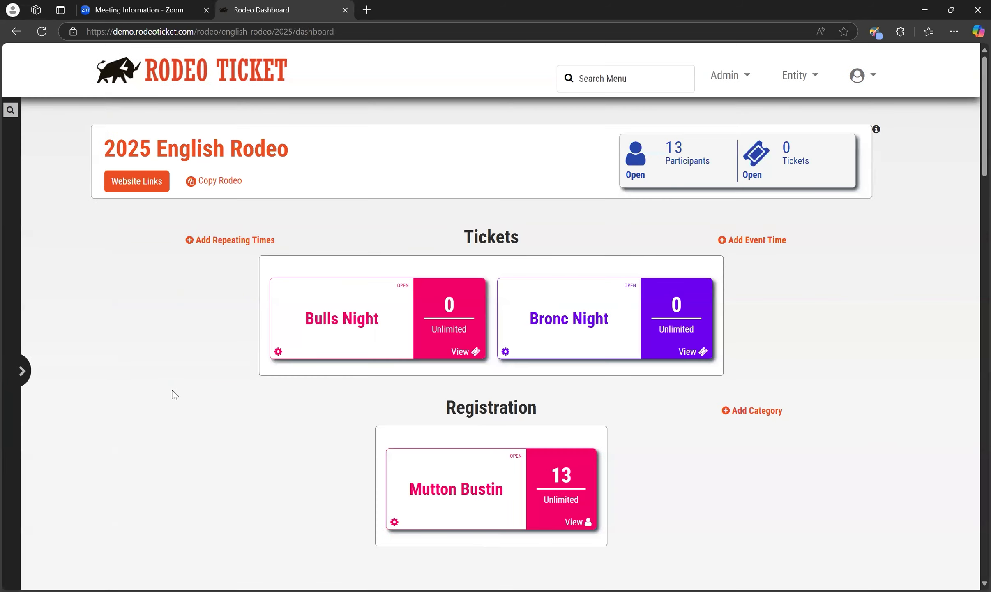
click(22, 371)
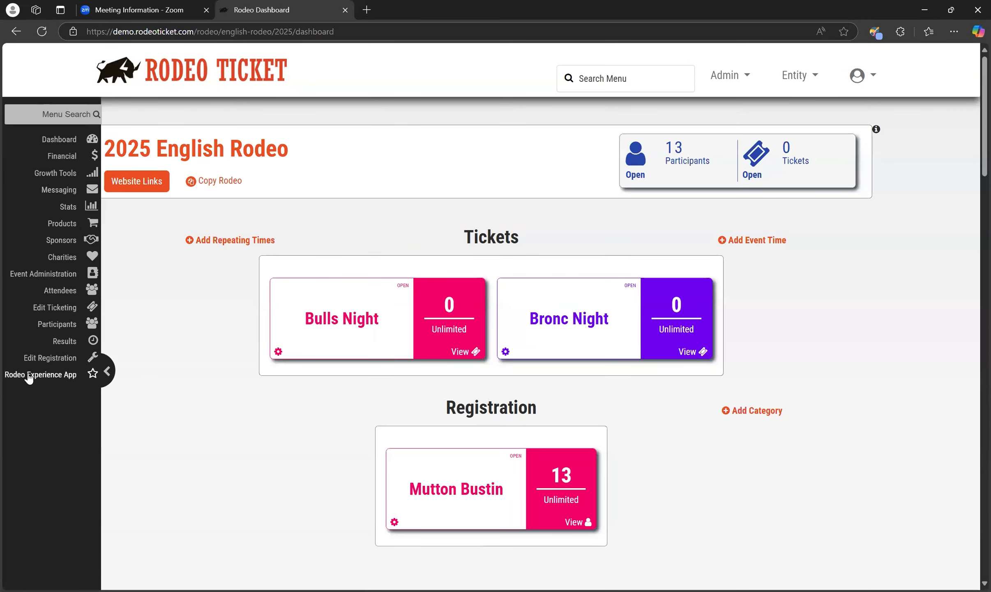
click(69, 227)
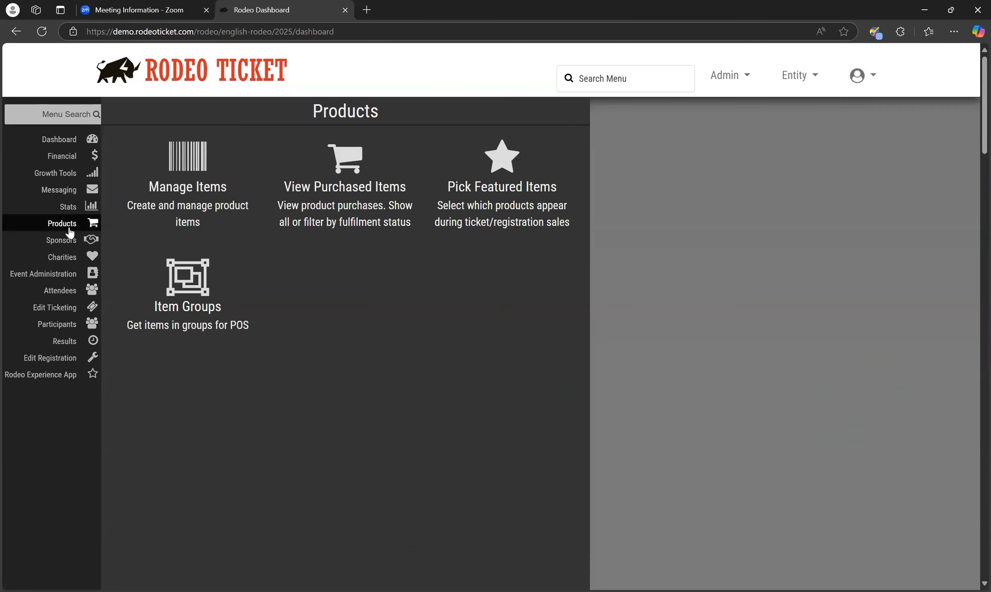
click(178, 207)
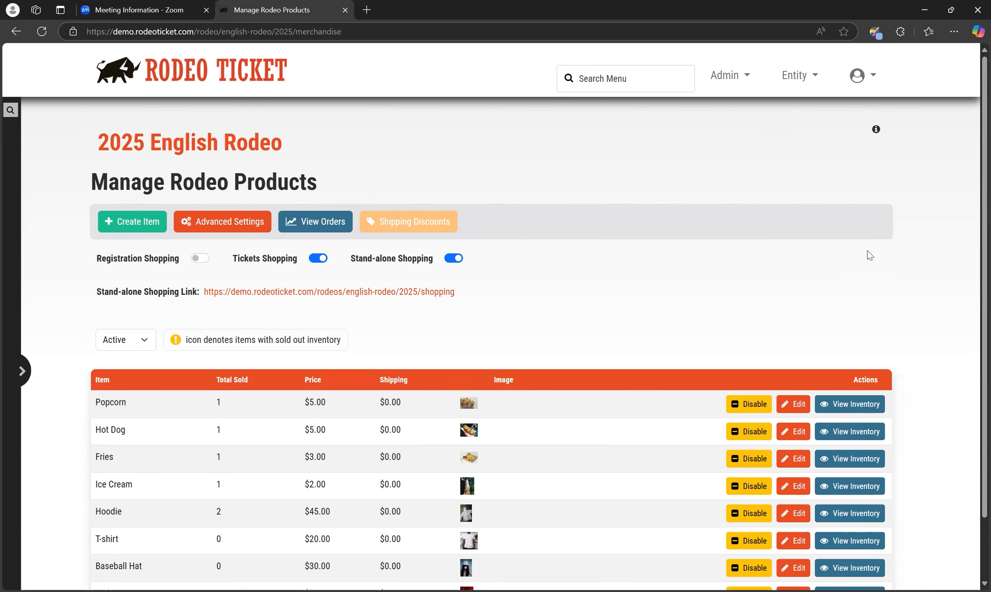
Review the rodeo's list of active products with their prices, shipping costs and sales
scroll(904, 259, down, 2)
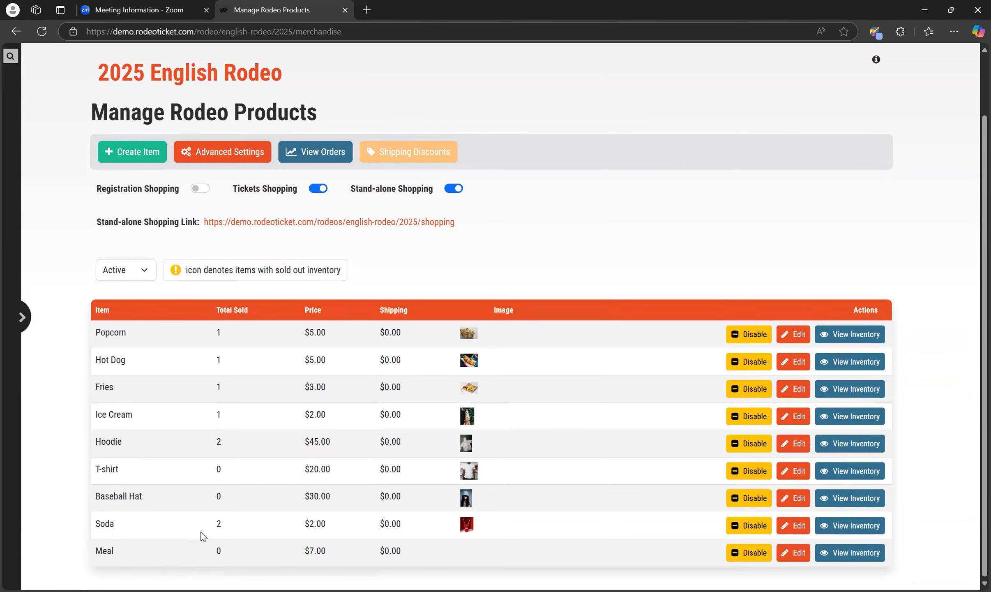
scroll(200, 532, up, 2)
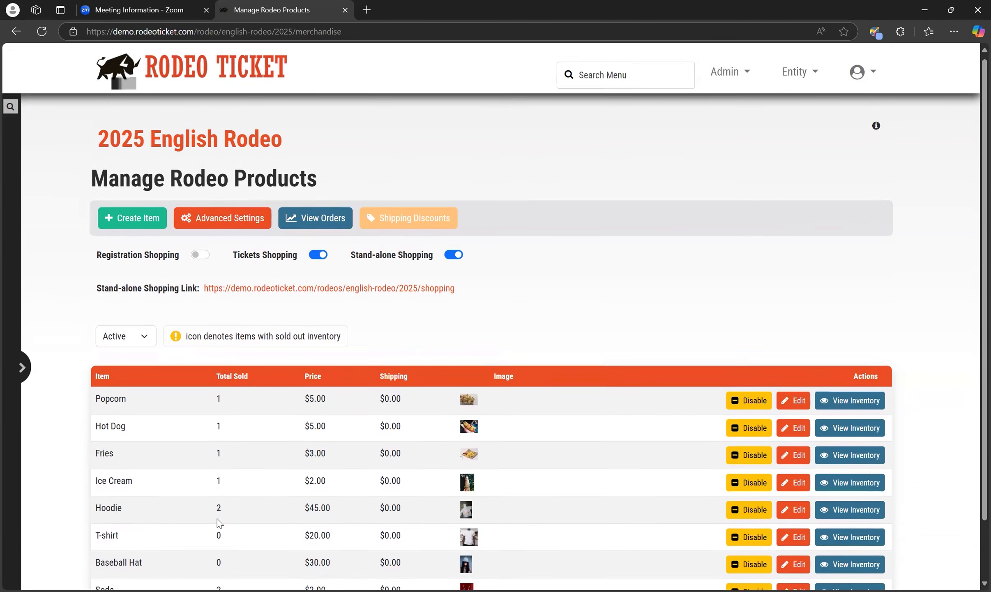
scroll(217, 523, down, 2)
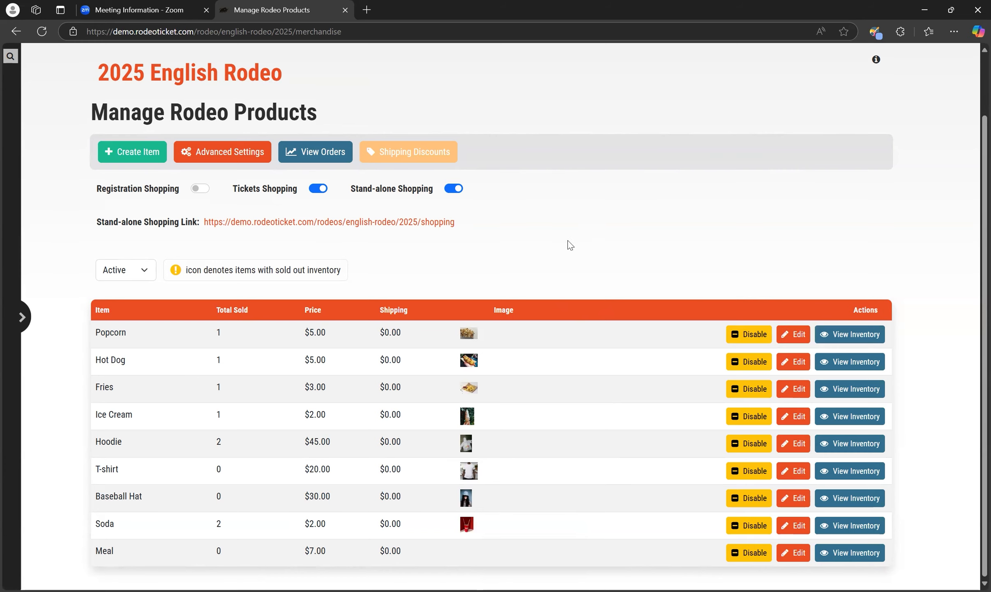
scroll(555, 274, up, 2)
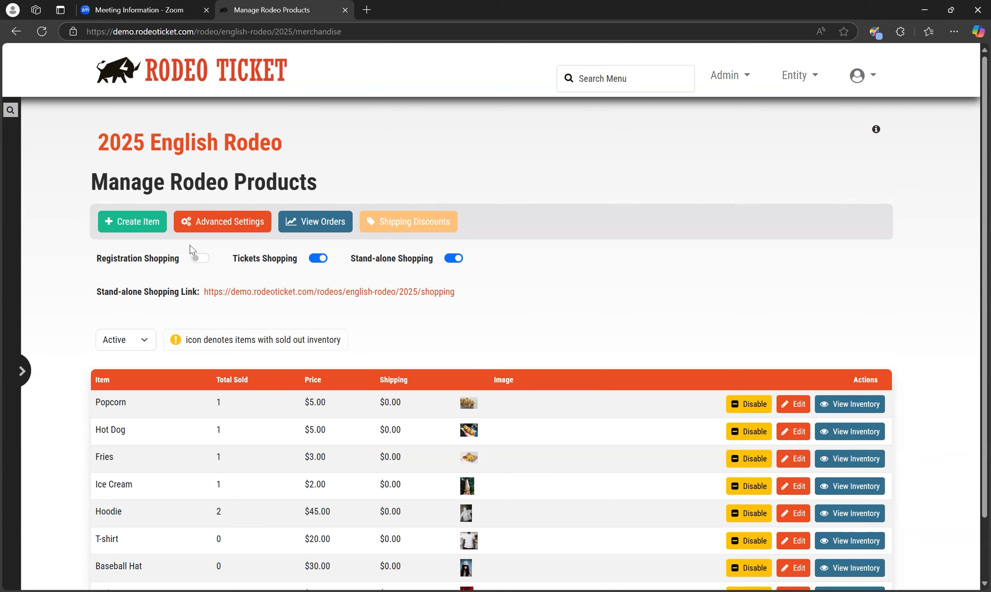
click(132, 229)
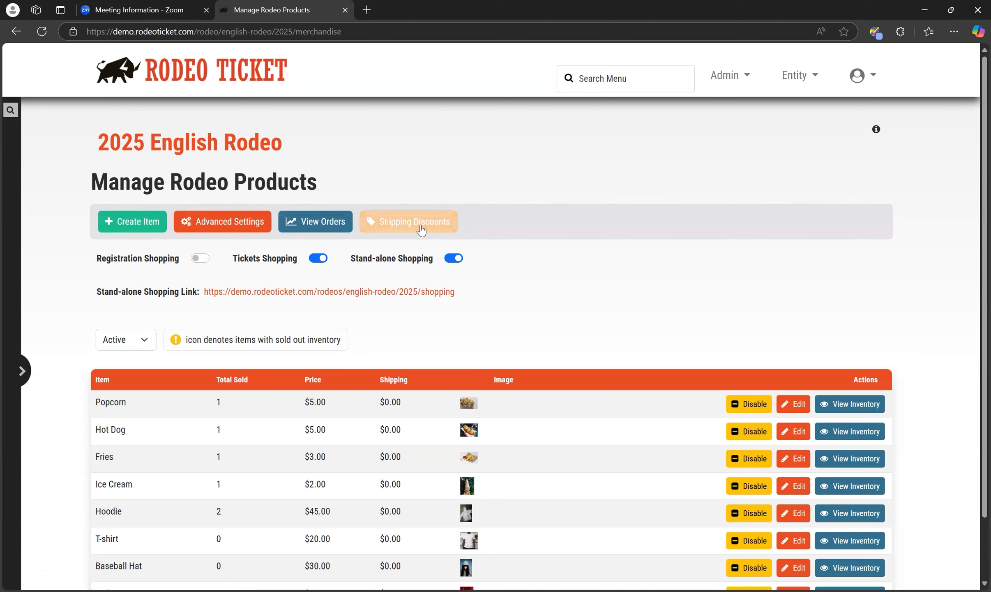
Open the advanced product settings and view the calendar for the Standalone End Date
click(240, 223)
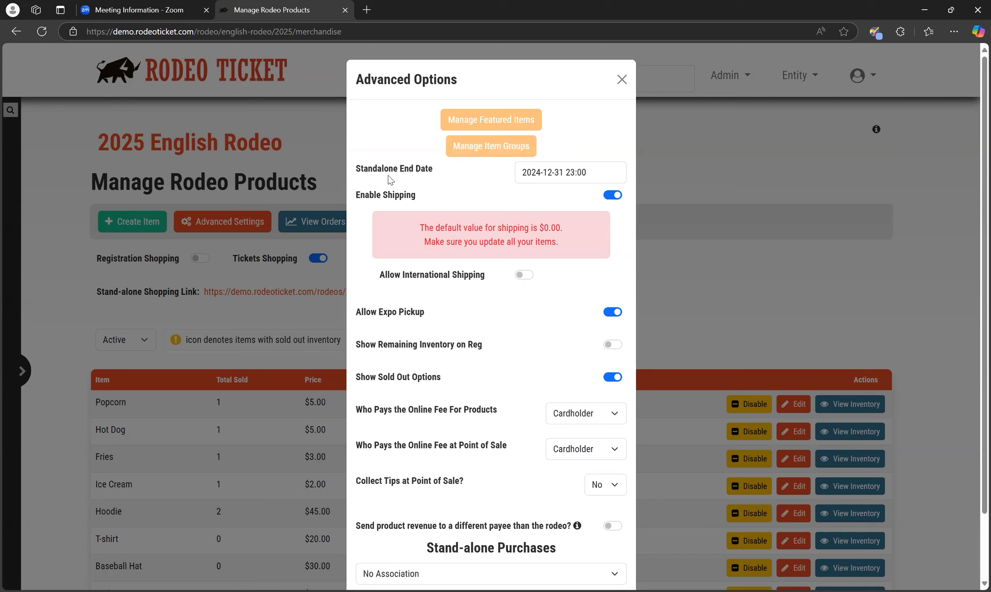
click(564, 173)
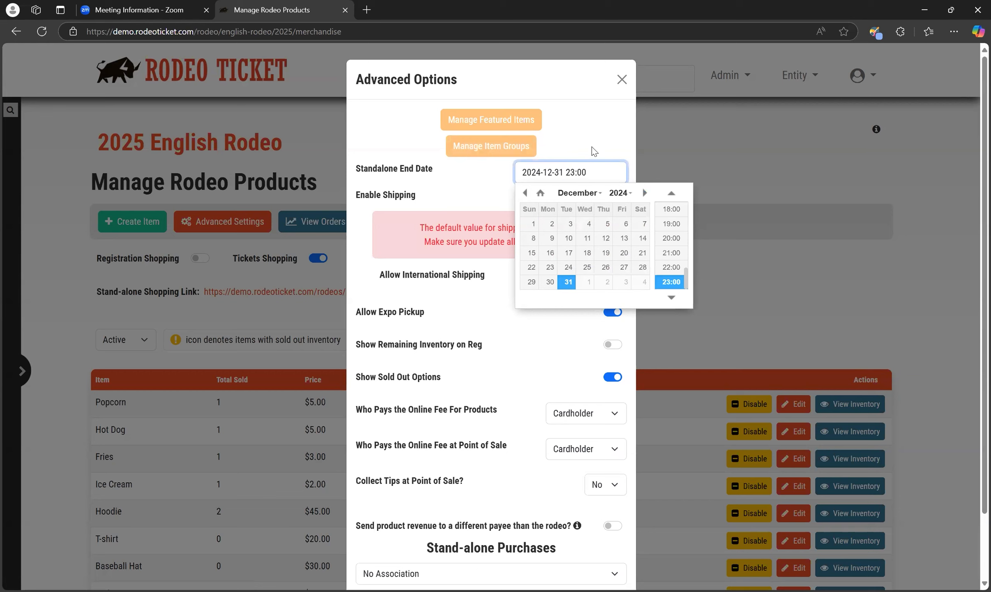
click(593, 150)
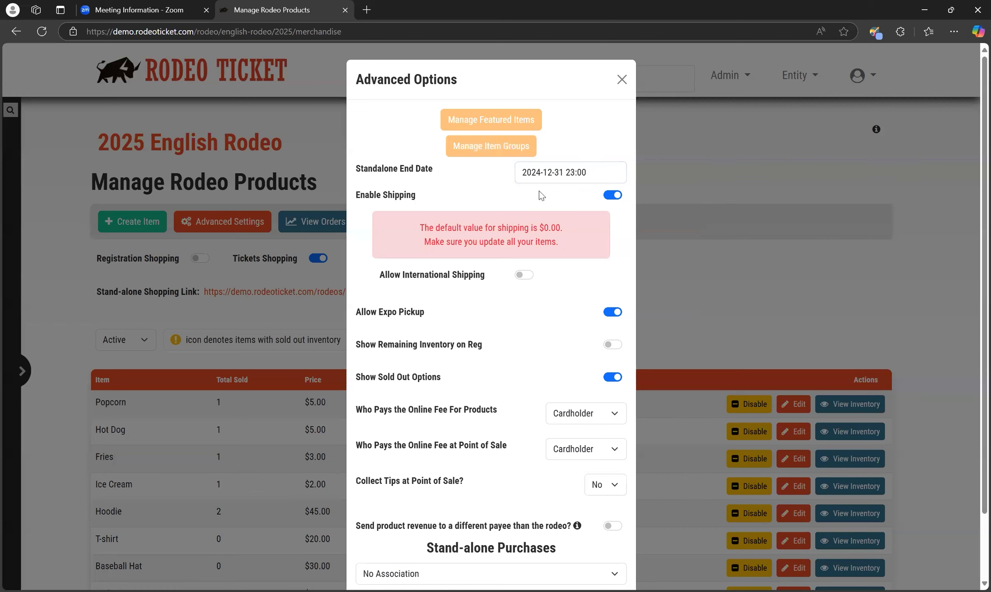
Examine the default shipping value notice, and try allowing international shipping before switching it back off
scroll(550, 196, down, 1)
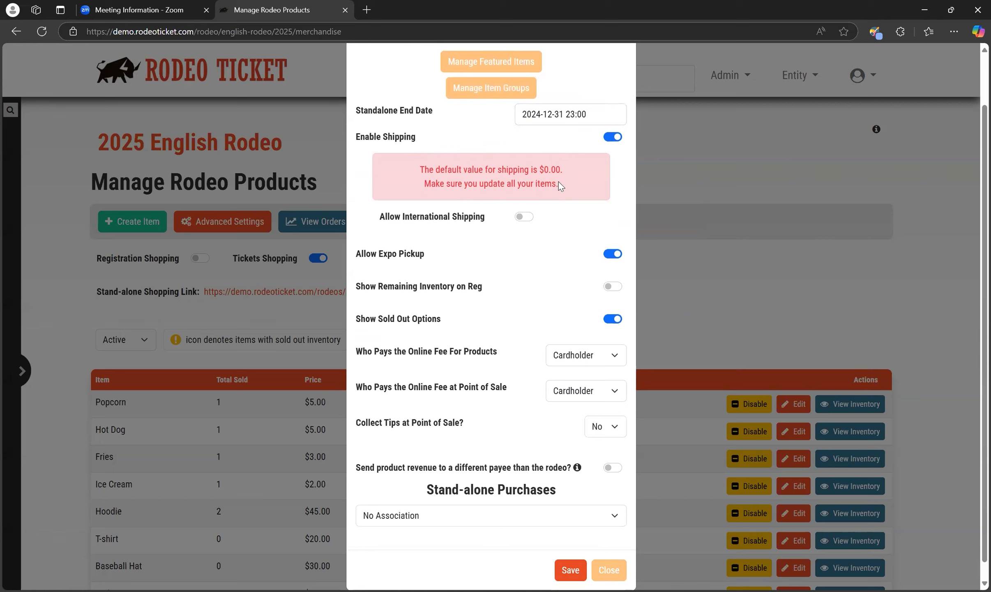
drag(559, 184, 417, 176)
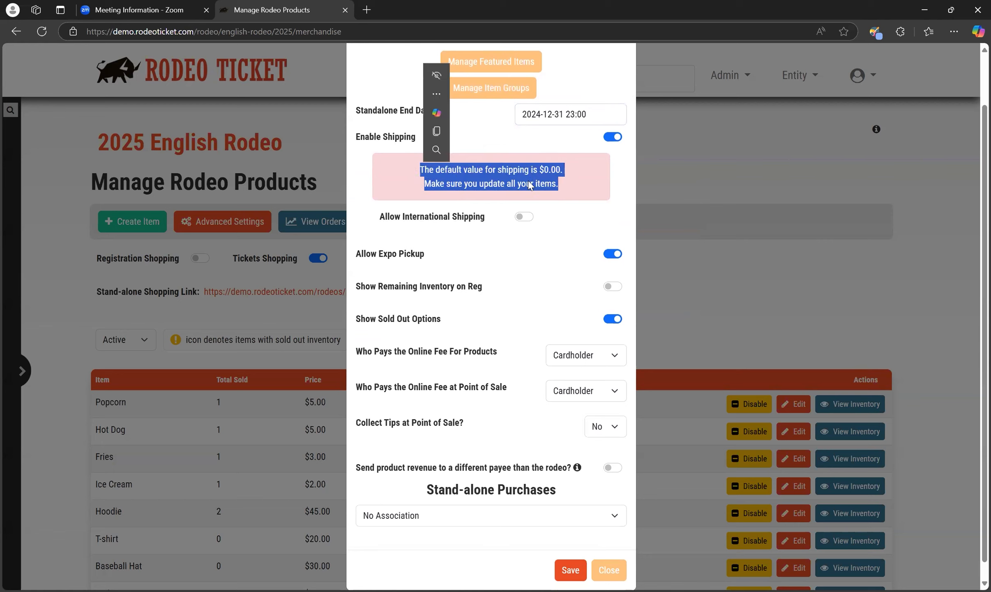
click(565, 179)
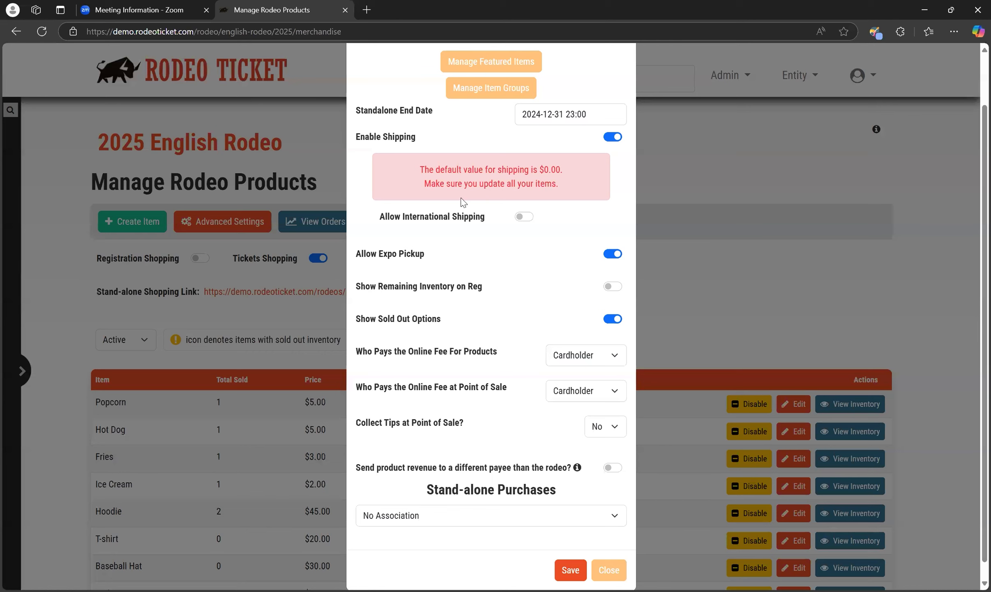
scroll(493, 204, down, 1)
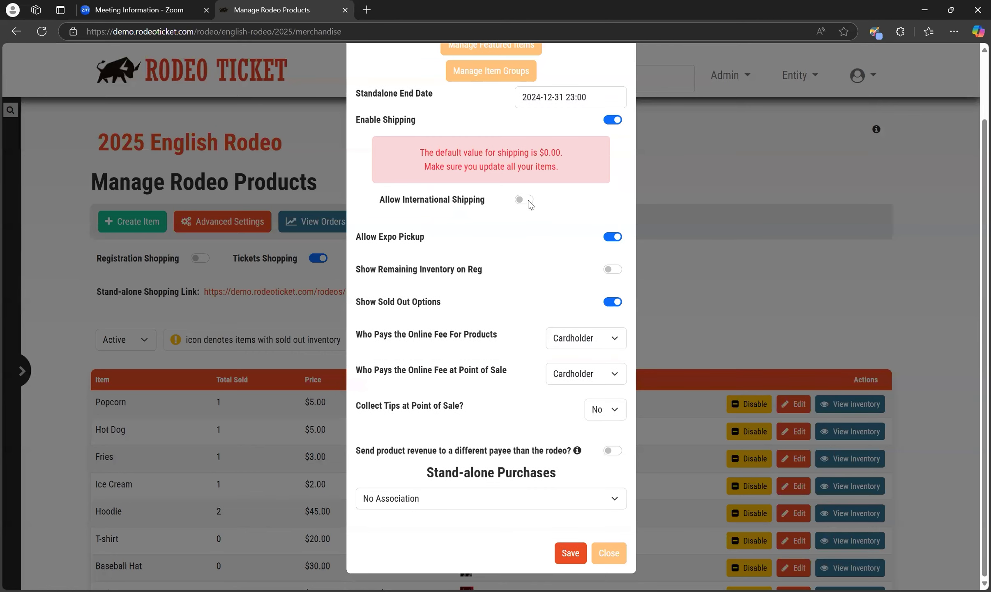
click(528, 200)
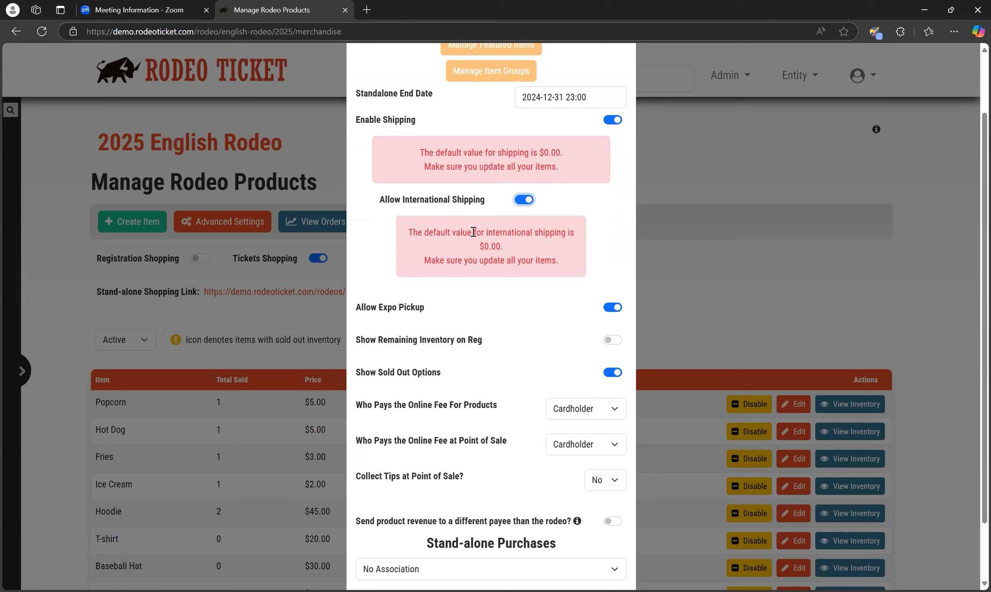
click(519, 202)
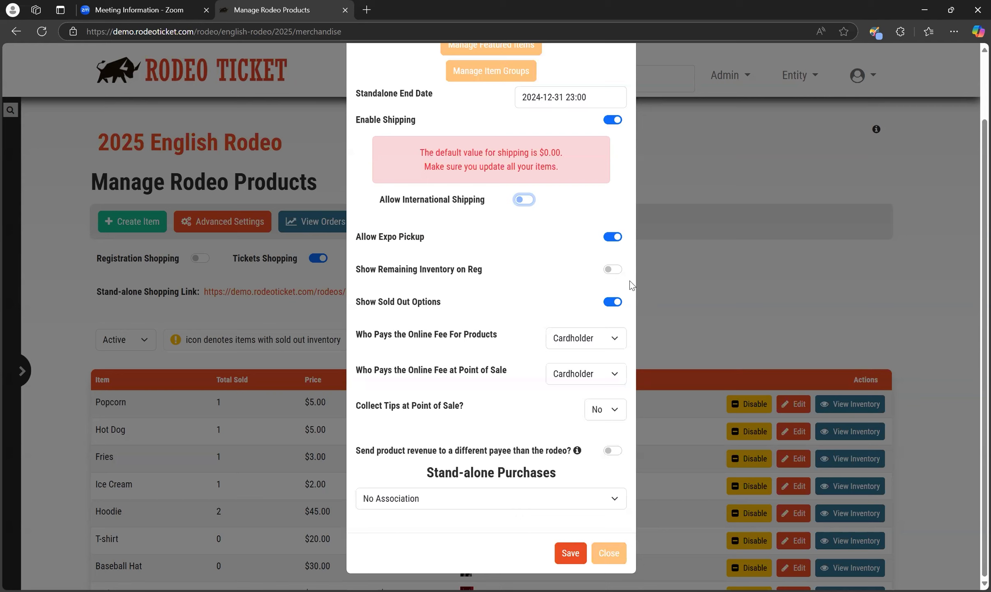
Try toggling Show Remaining Inventory on Reg and Show Sold Out Options, returning both to their original settings
click(612, 271)
click(610, 271)
click(615, 305)
click(616, 304)
Select Cardholder as the payer of the online fee for both products and point of sale
click(585, 343)
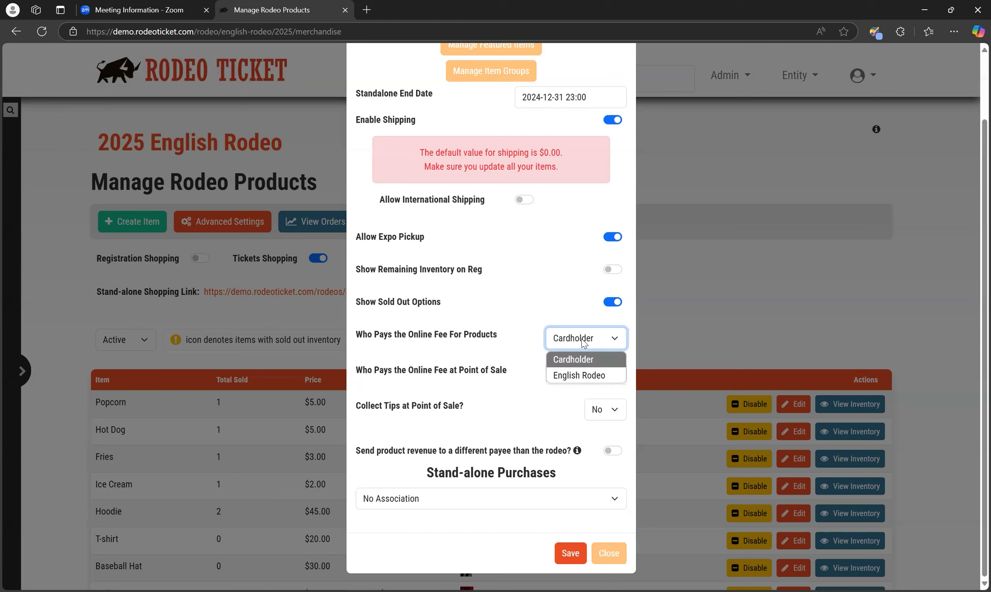
click(584, 361)
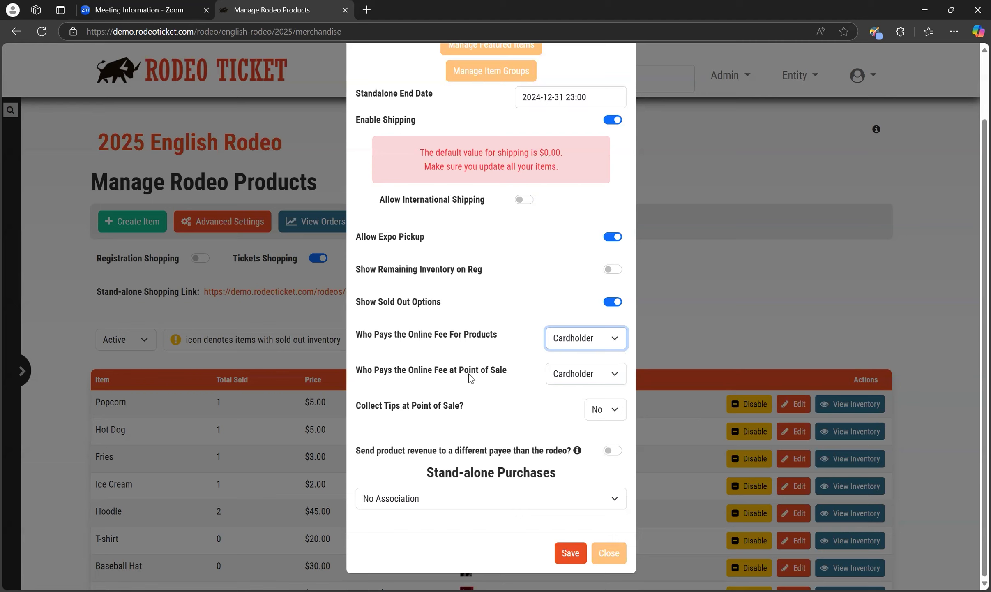
click(613, 378)
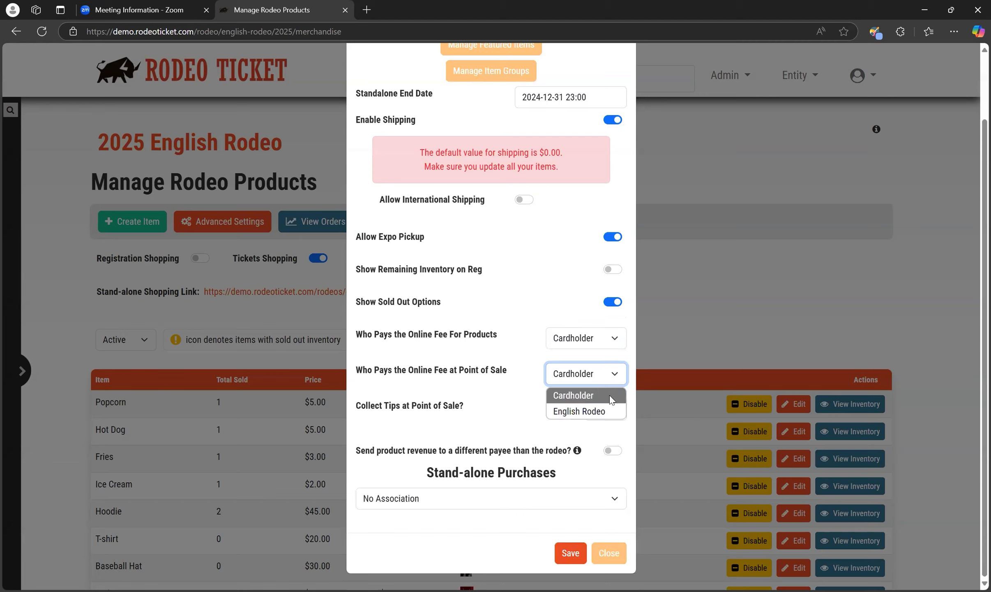
click(609, 395)
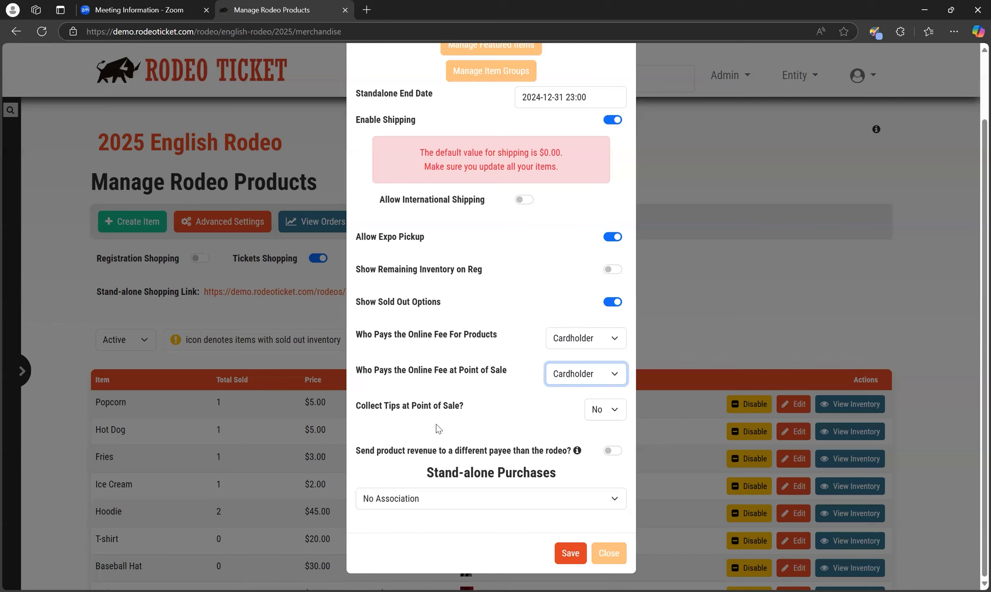
Try collecting tips at point of sale with Currency preset amounts, restoring Percentages and setting tip collection back to No
click(616, 413)
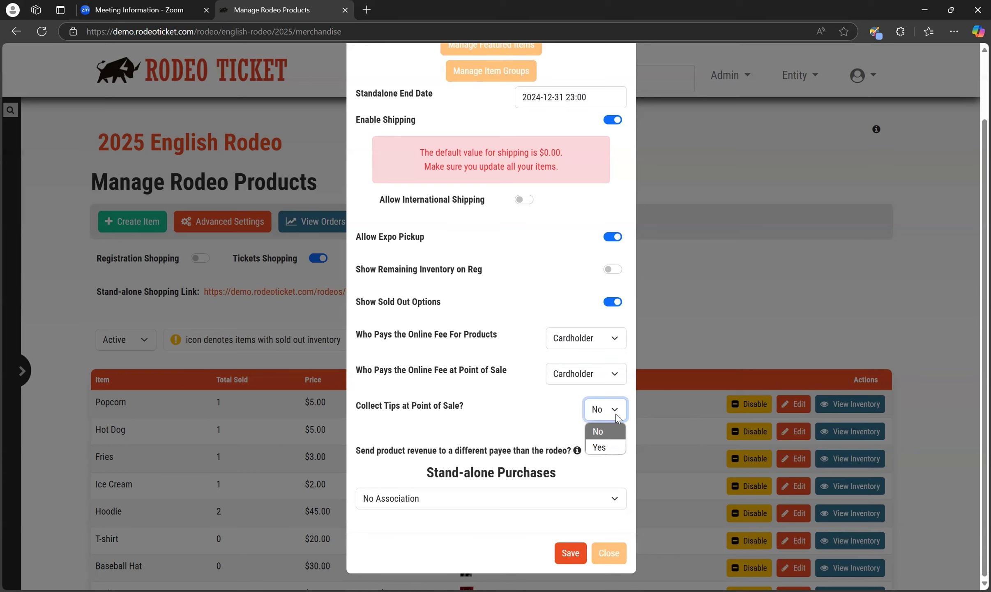
click(616, 446)
scroll(488, 408, down, 4)
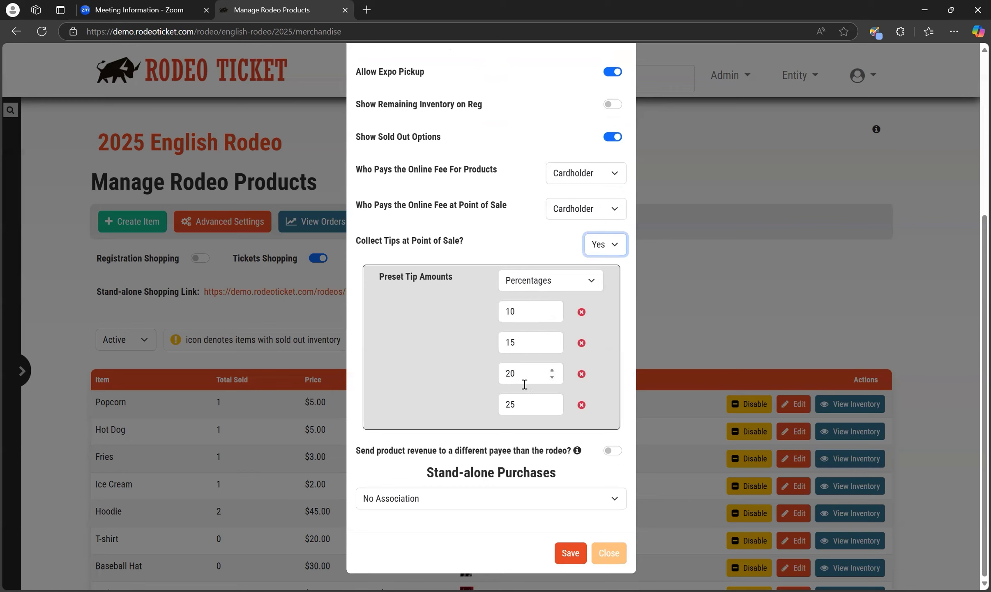
click(592, 282)
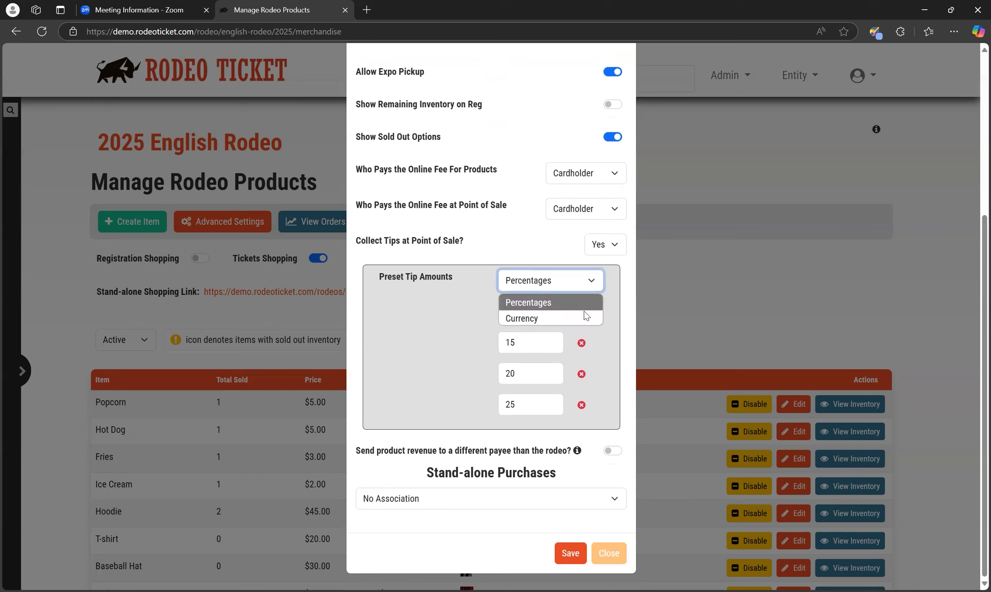
click(583, 322)
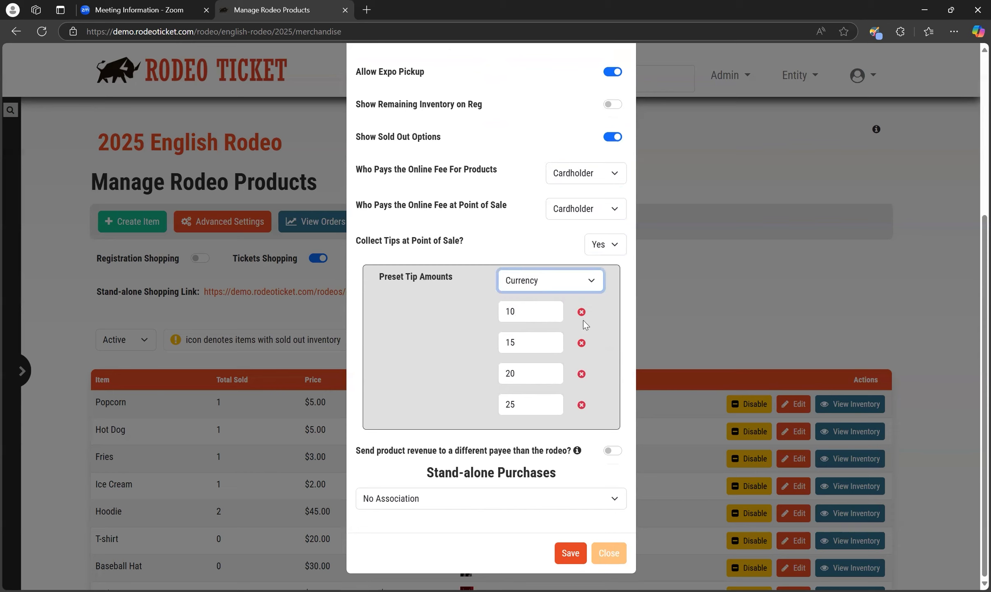
click(591, 284)
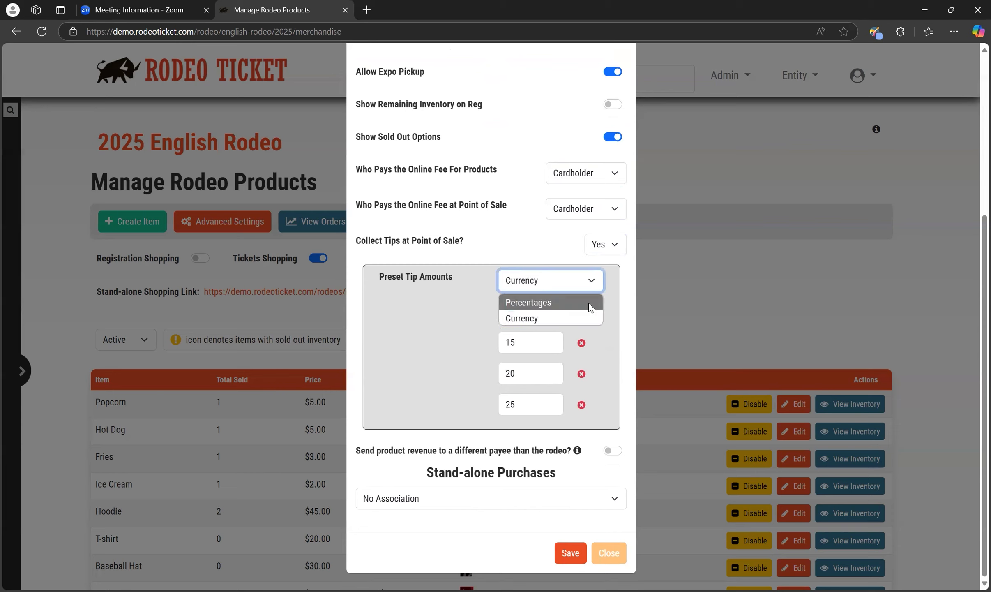
click(588, 303)
click(613, 245)
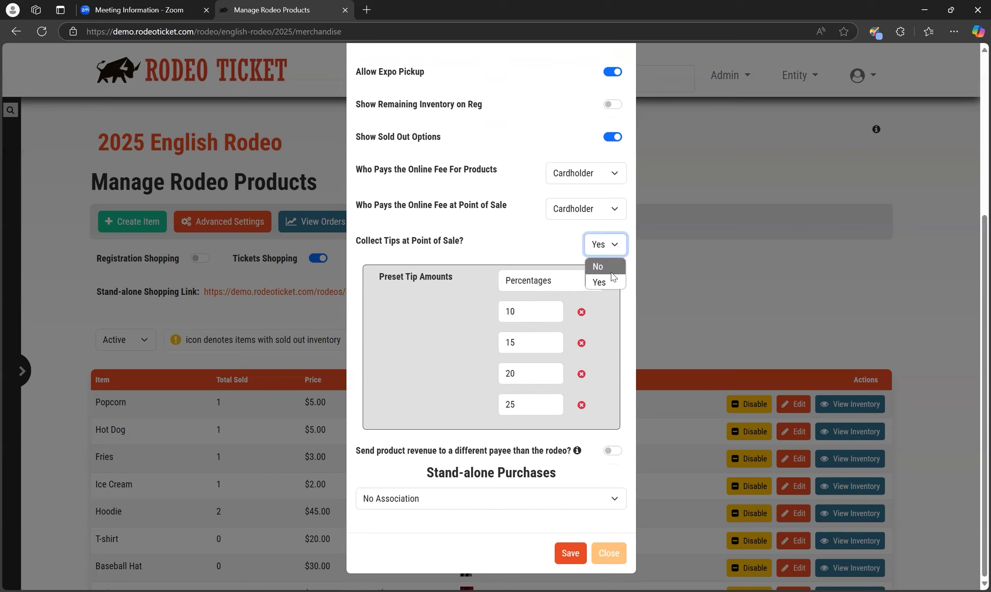
click(611, 269)
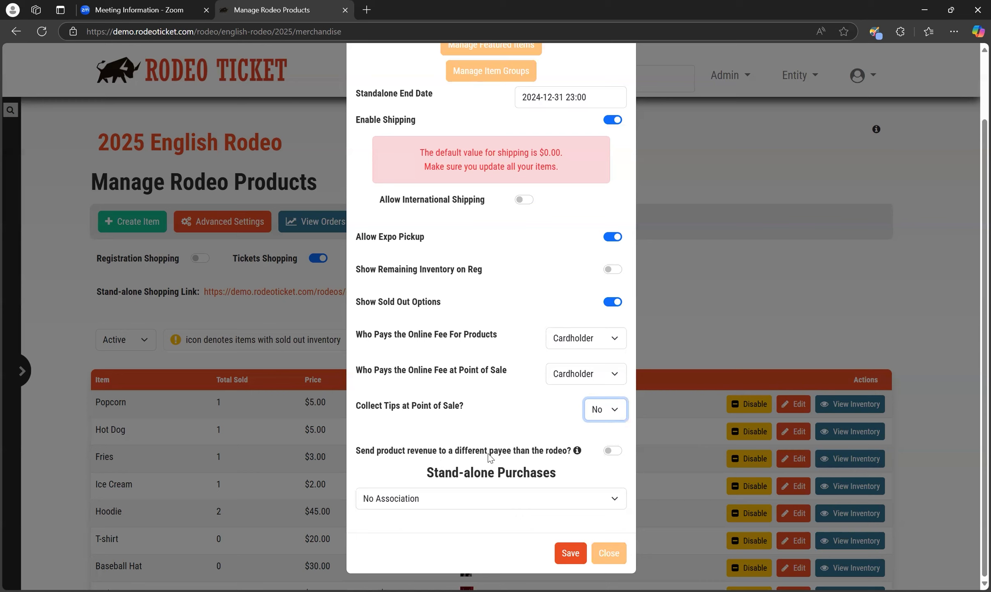
Try sending product revenue to a different payee, view the required payee fields, and switch the option back off
click(612, 450)
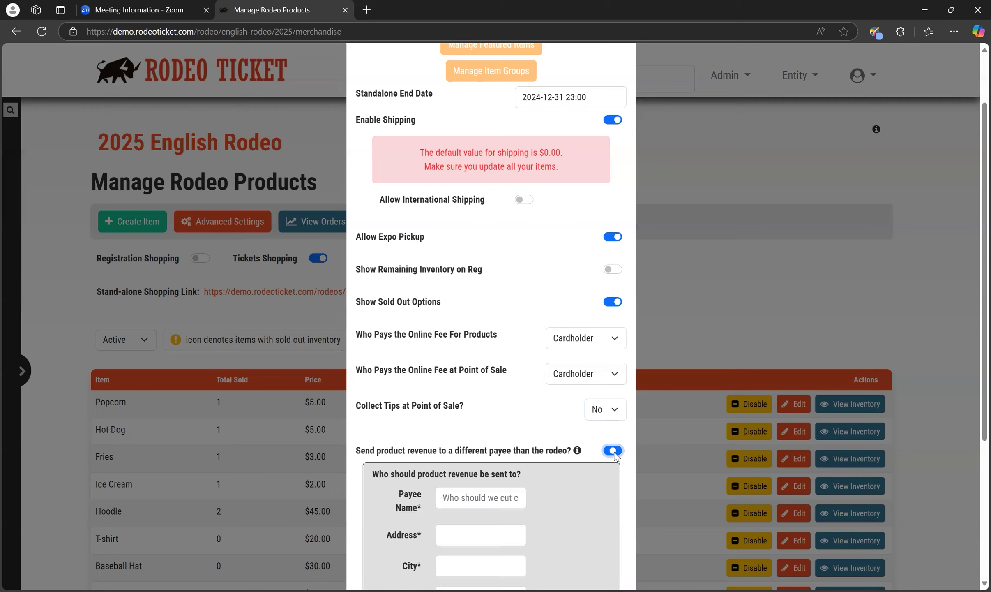
scroll(482, 383, down, 3)
scroll(482, 383, down, 2)
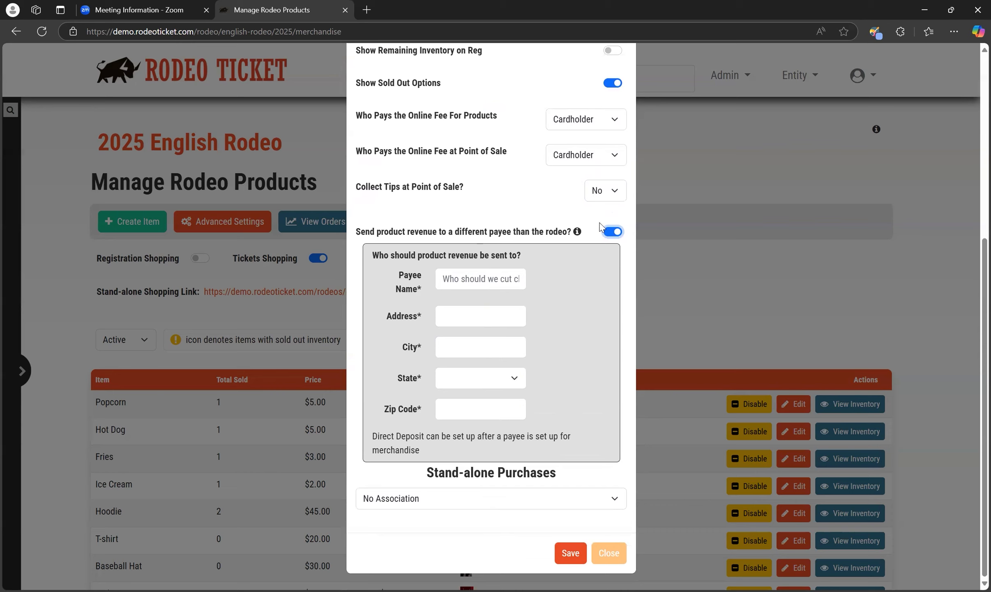
click(608, 233)
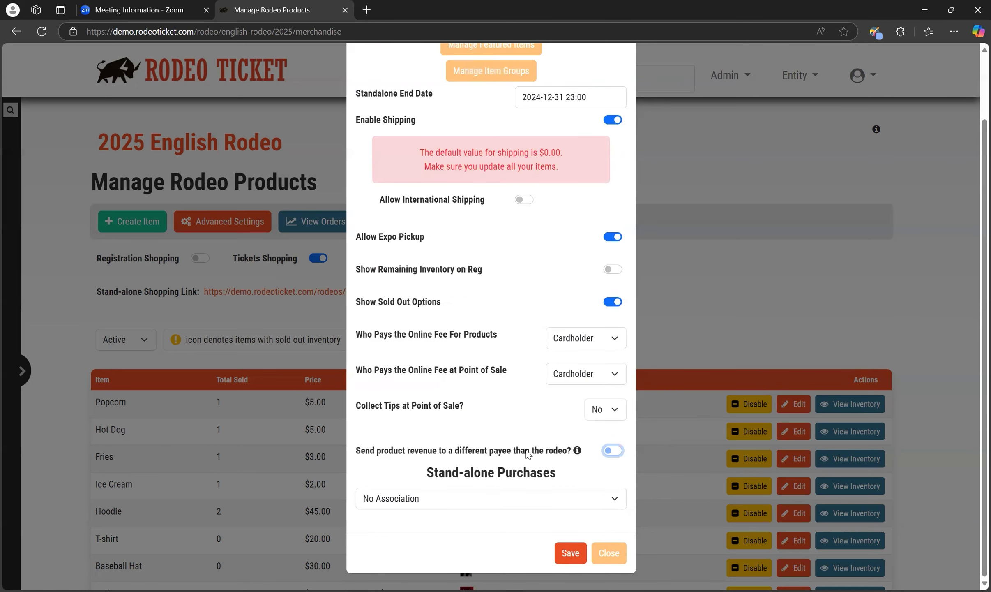
Review the association options for stand-alone purchases and select No Association
click(464, 500)
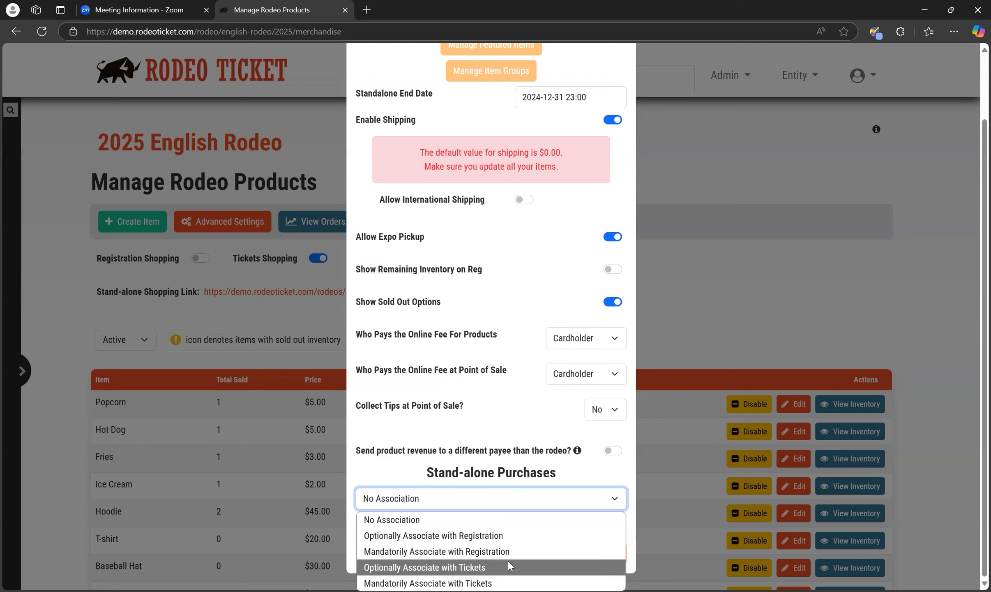
key(Down)
key(Down)
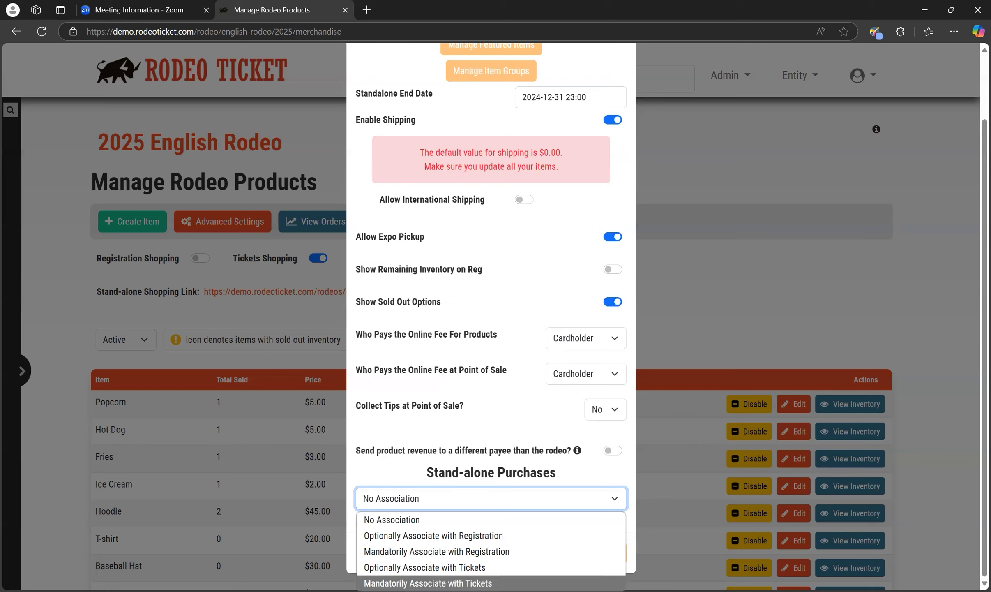
click(513, 521)
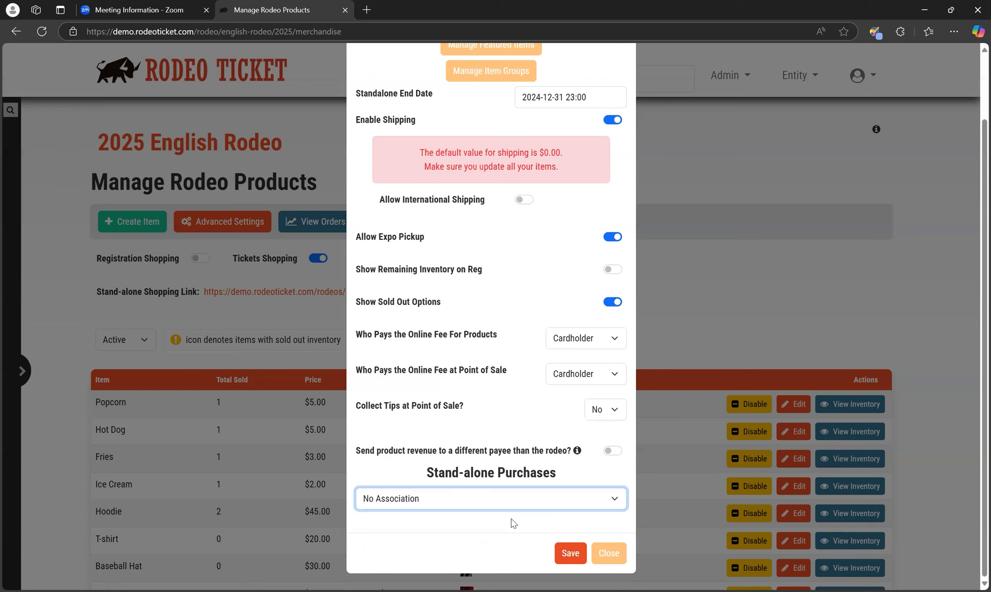
Save the advanced product settings and close the dialog
click(508, 524)
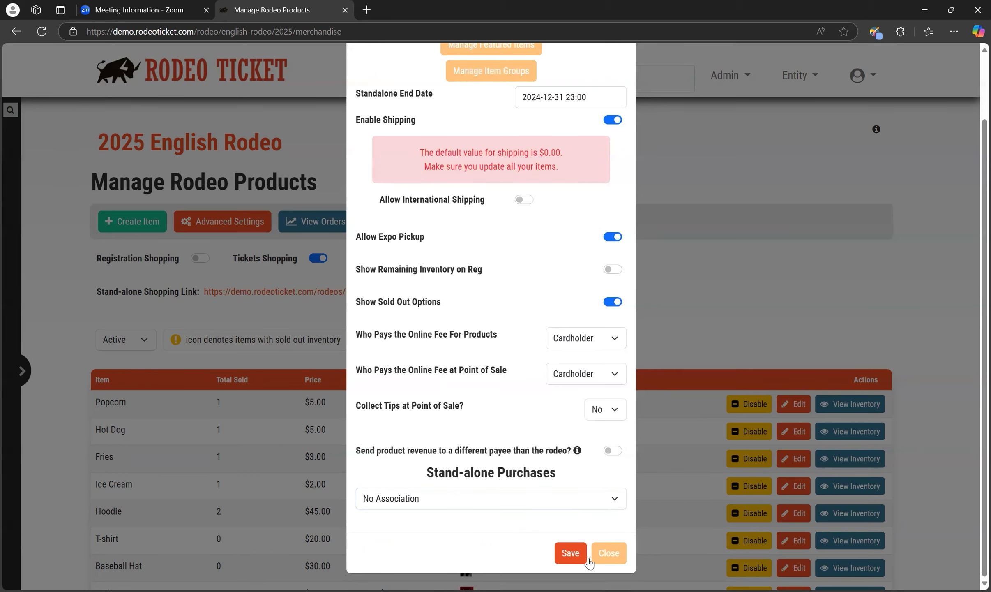
click(579, 555)
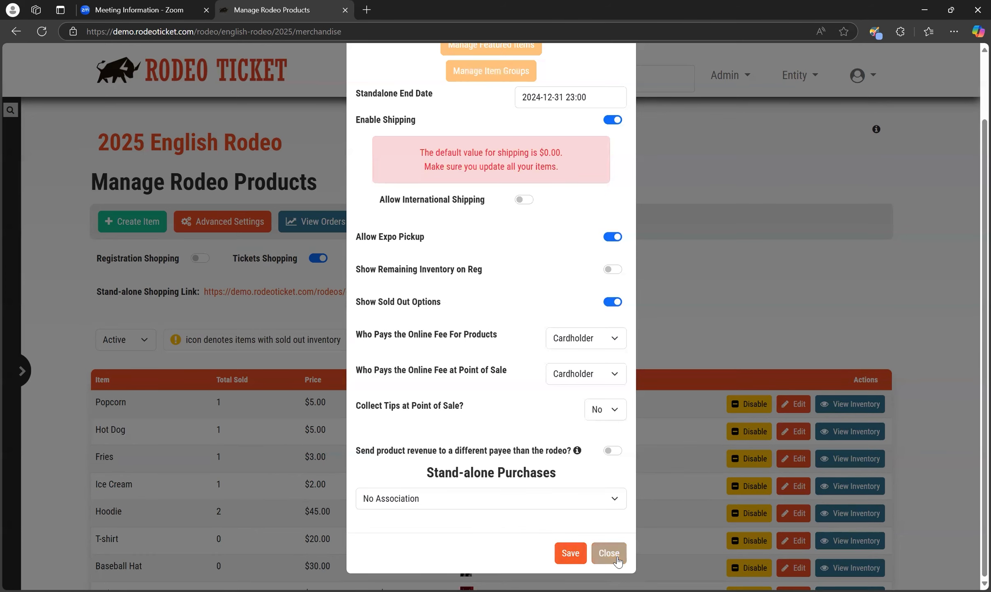
click(609, 553)
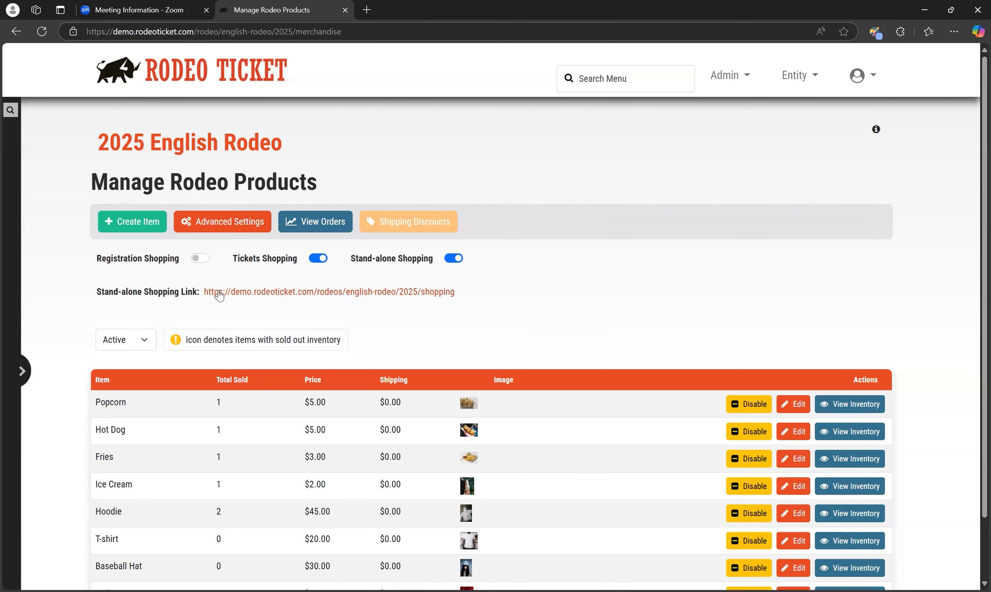
Create a new product named "Gray Sweatshirt" with the description "Gray sweatshirt with logo on back."
click(129, 227)
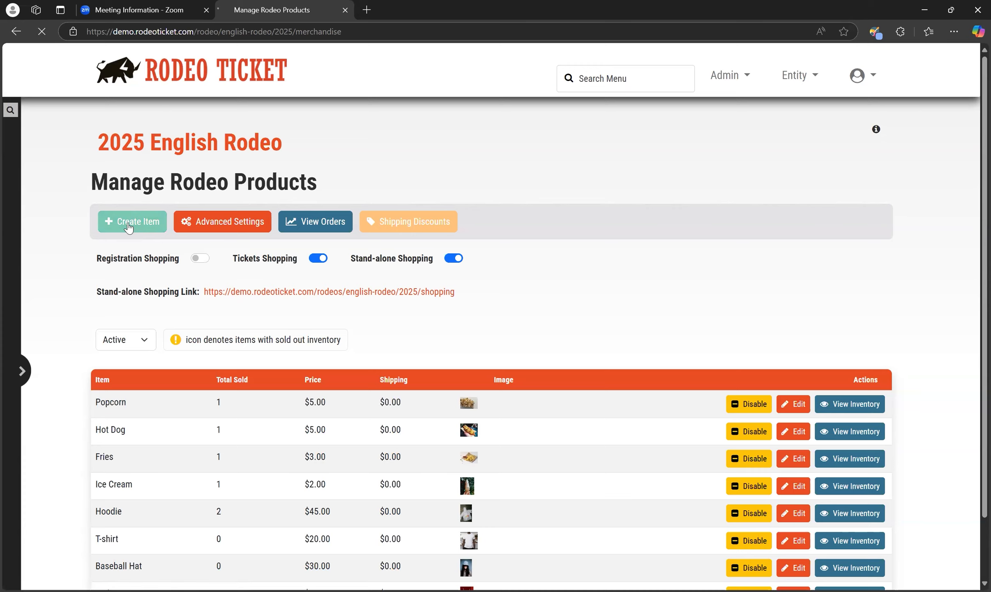
click(247, 306)
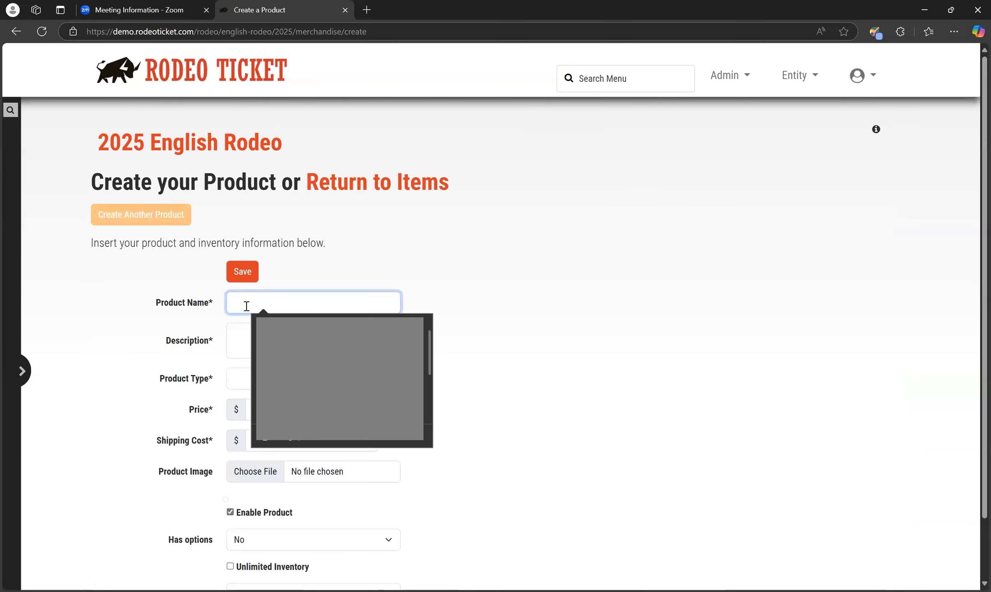
text(Gray Sweatshirt)
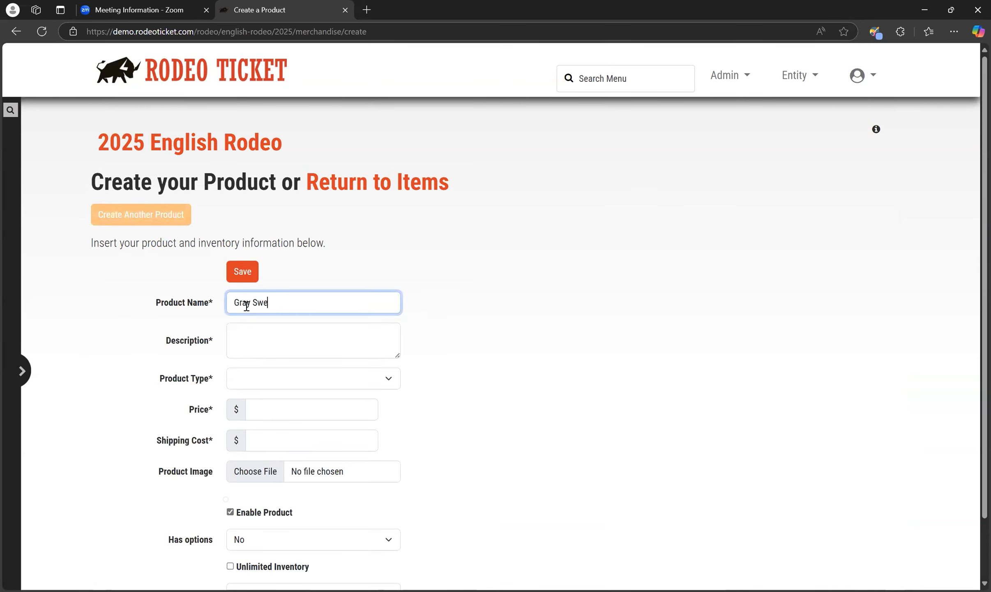
click(264, 345)
text(Gray)
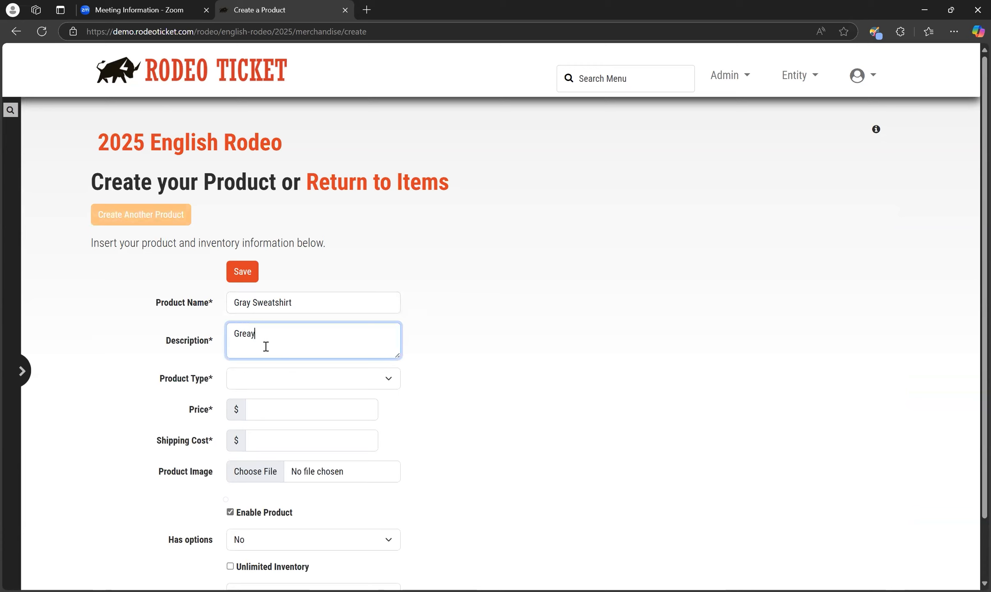
text( sweatshirt)
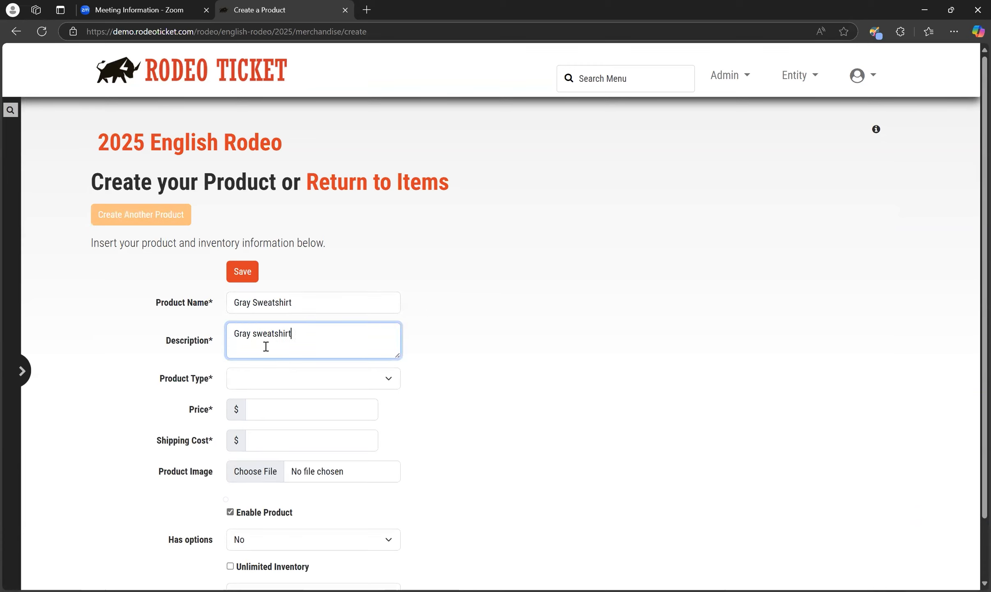
text( with logo on back.)
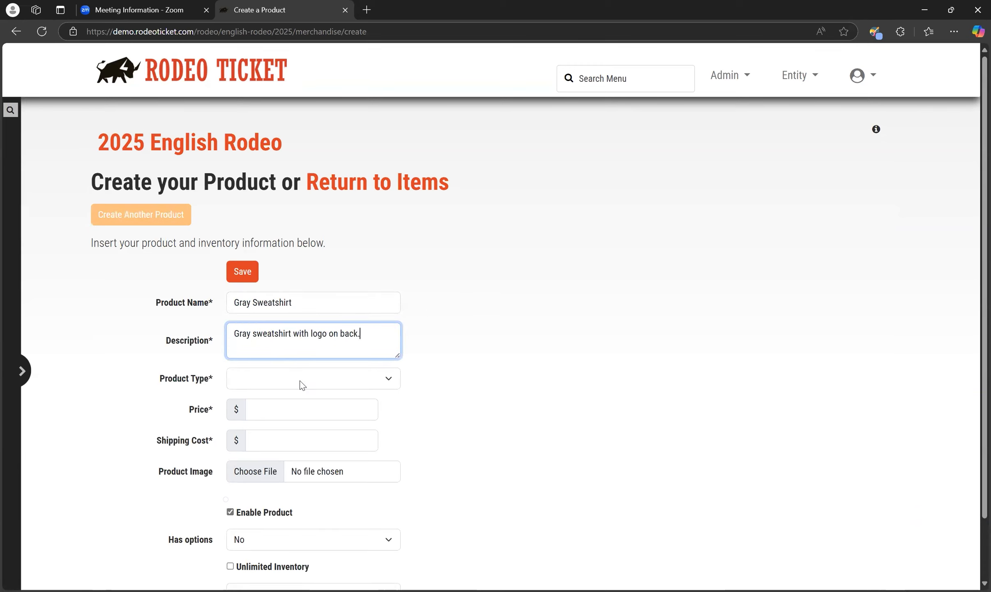
Set the product type to Clothing, the price to $45.00 and the shipping cost to $8.00
click(310, 384)
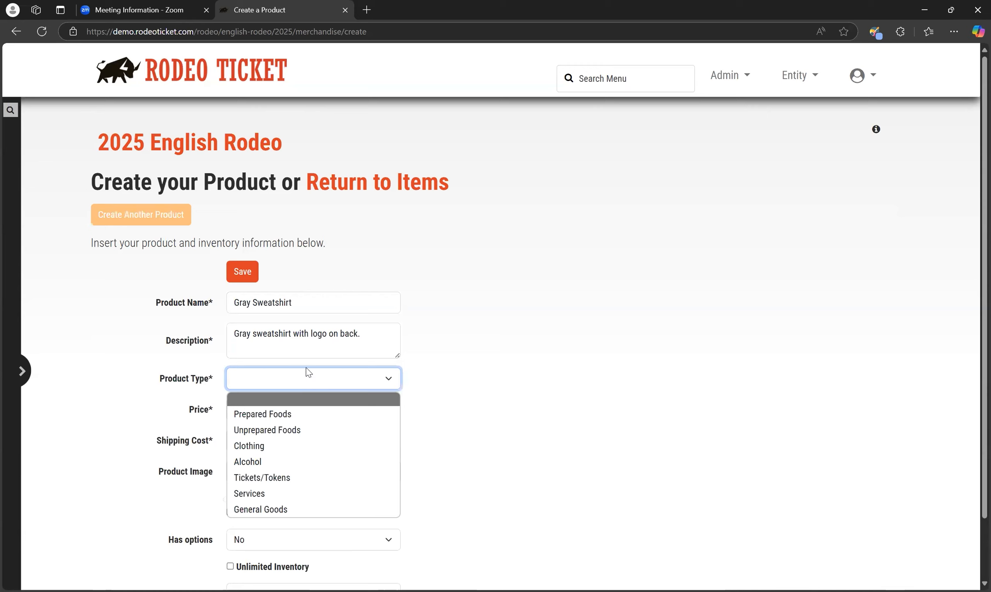
click(306, 449)
click(288, 410)
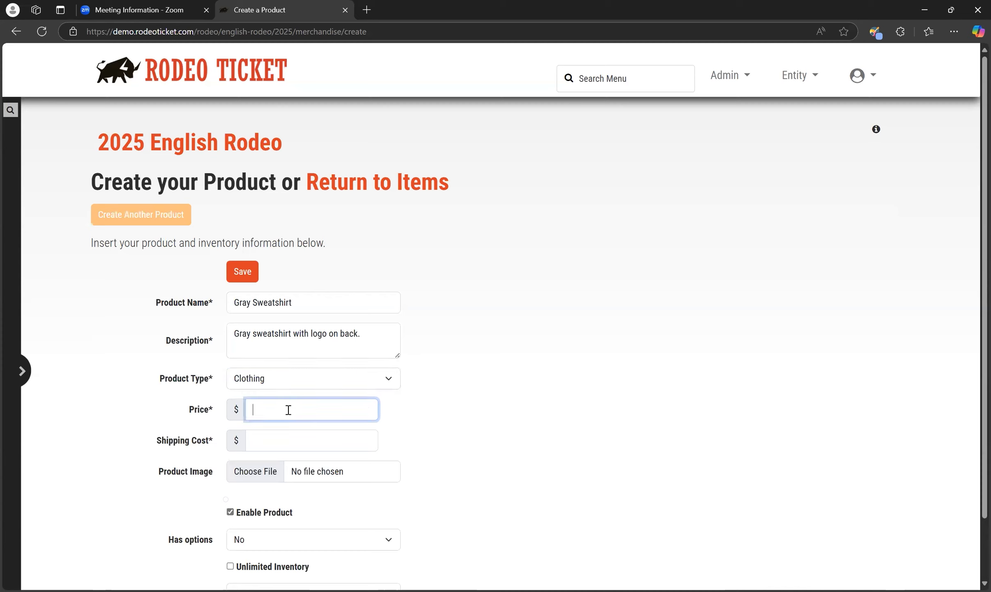
text(45.00)
click(279, 439)
text(8.00)
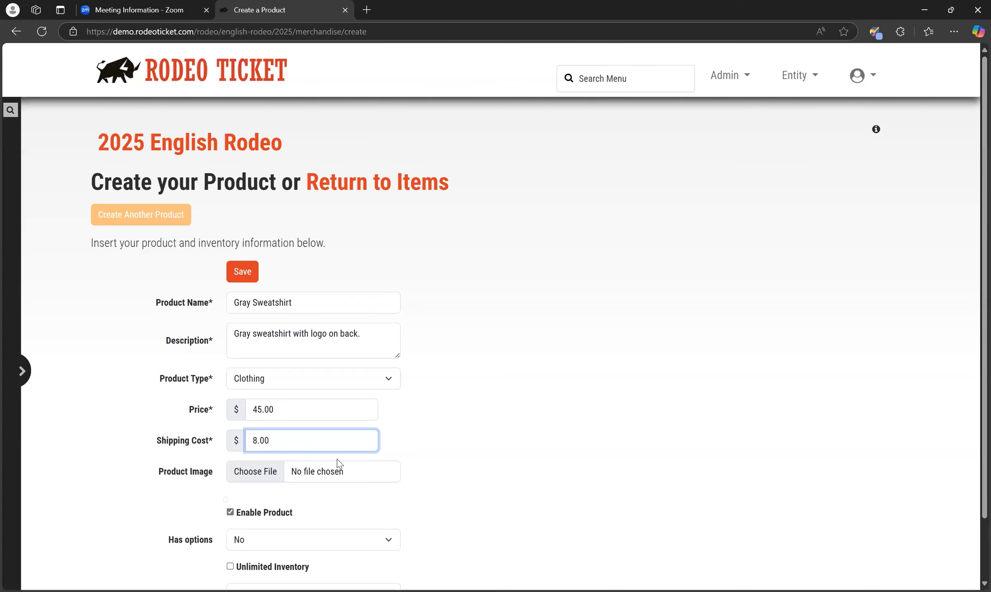
Attach the image redicul-pict-IGrpkZBFiHU-unsplash from Downloads as the product image
scroll(391, 402, down, 2)
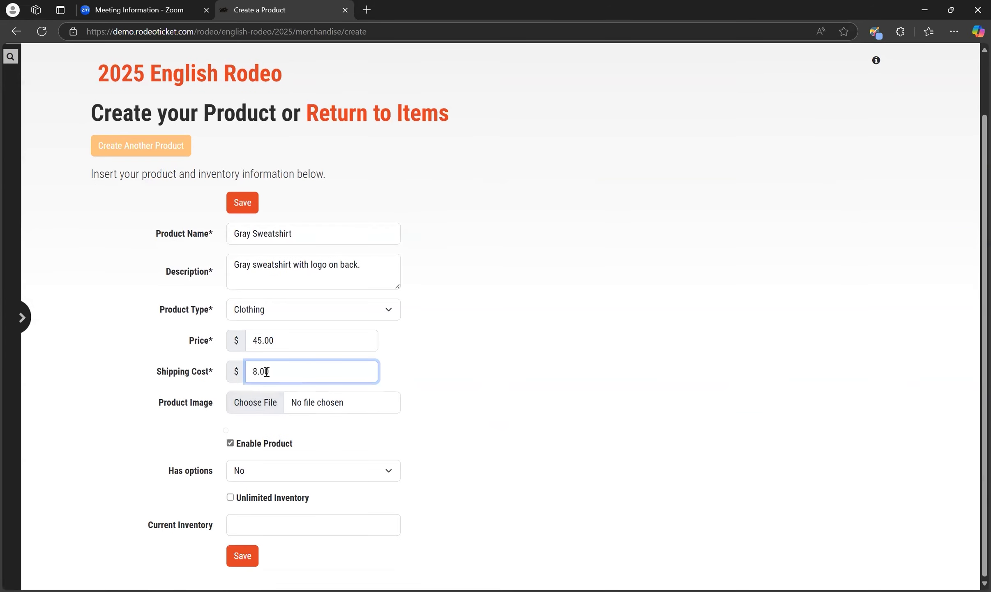
click(268, 405)
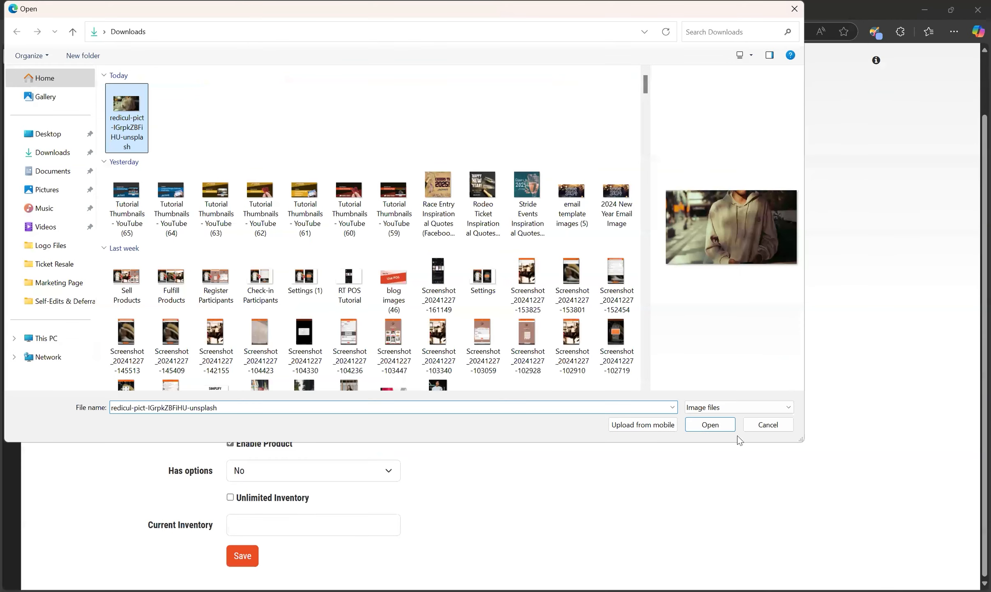
click(729, 430)
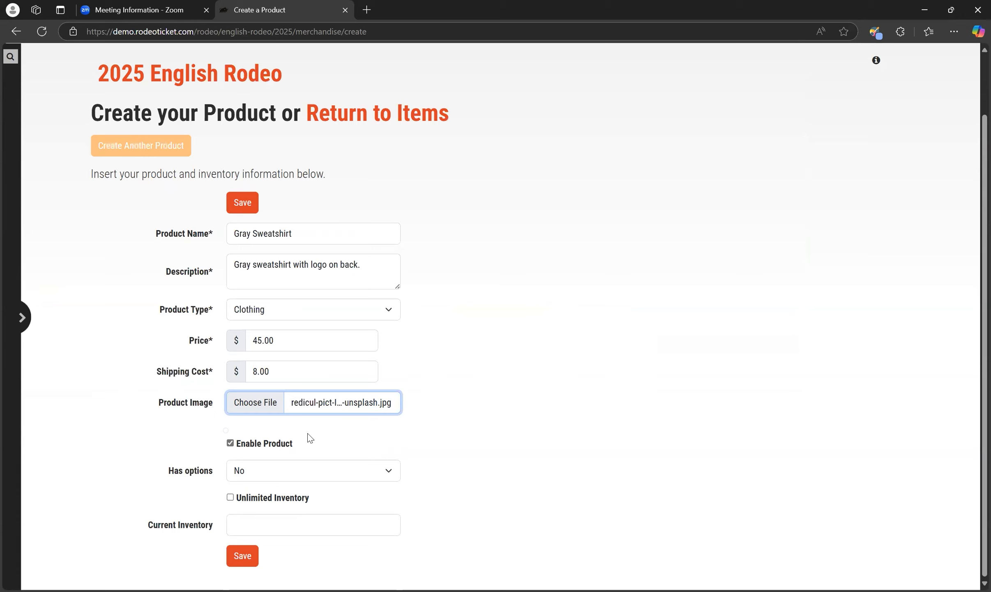
Enable options for the product and define a Small option with limited inventory of 20
click(312, 474)
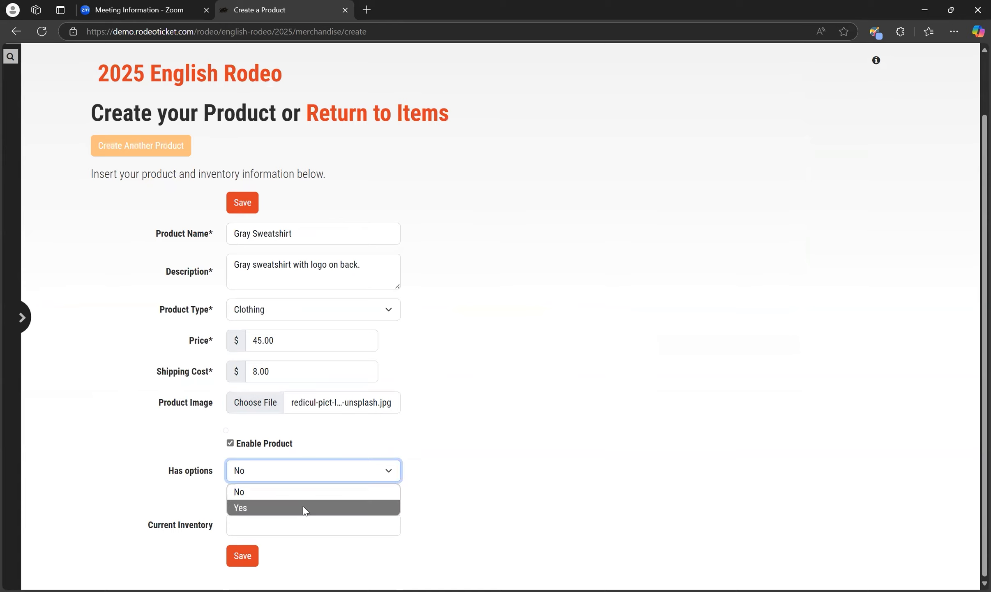
click(303, 507)
scroll(553, 342, down, 3)
click(235, 402)
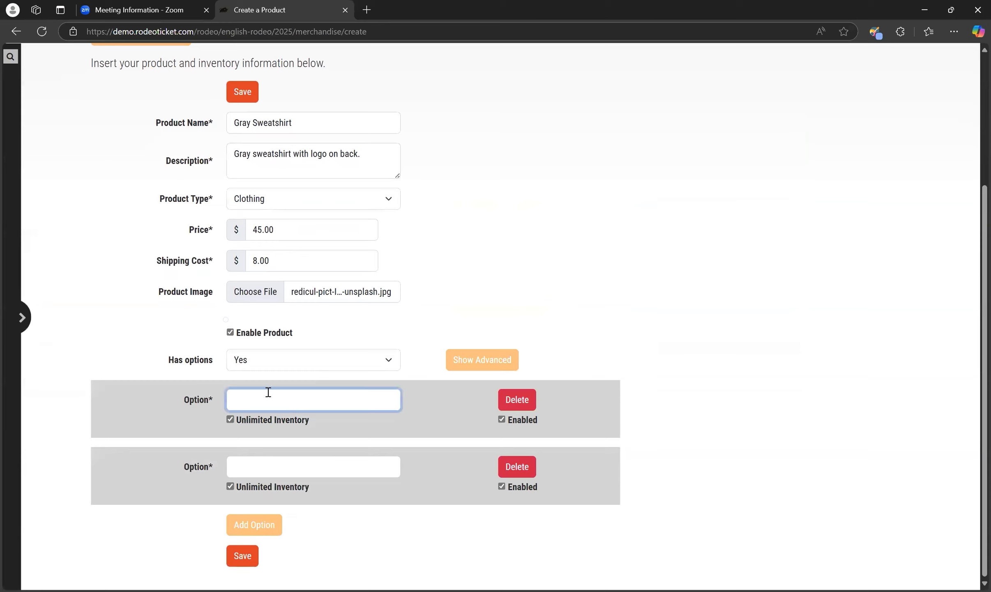
text(Small)
click(230, 421)
click(242, 440)
double_click(241, 440)
text(20)
Define the second option as Medium with limited inventory of 30
click(239, 489)
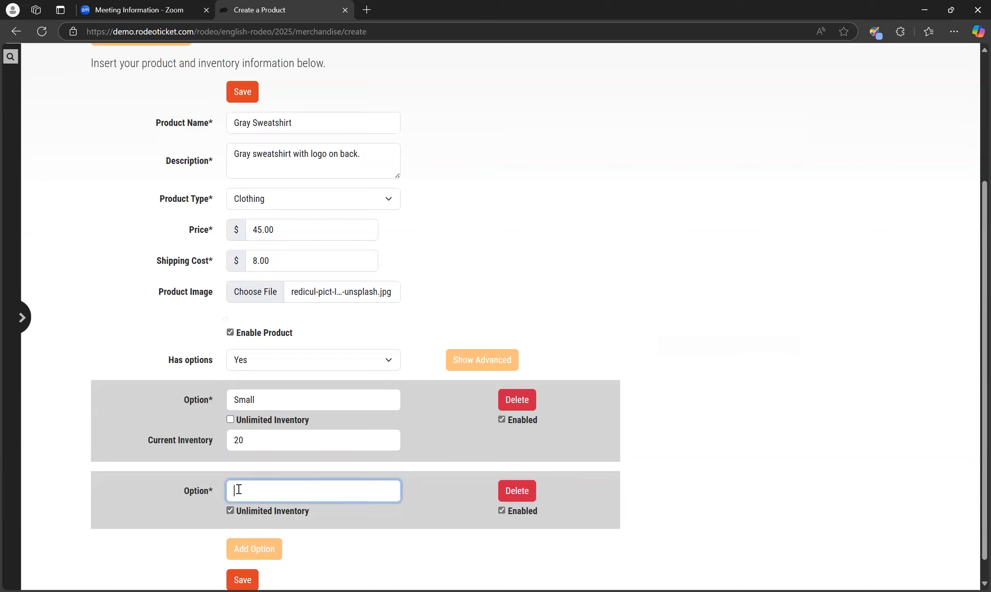
text(Media)
key(BackSpace)
text(\um)
click(258, 489)
key(BackSpace)
click(231, 511)
double_click(248, 535)
text(30)
click(499, 554)
Save the Gray Sweatshirt product and return to the item list to check its entry
scroll(432, 522, down, 2)
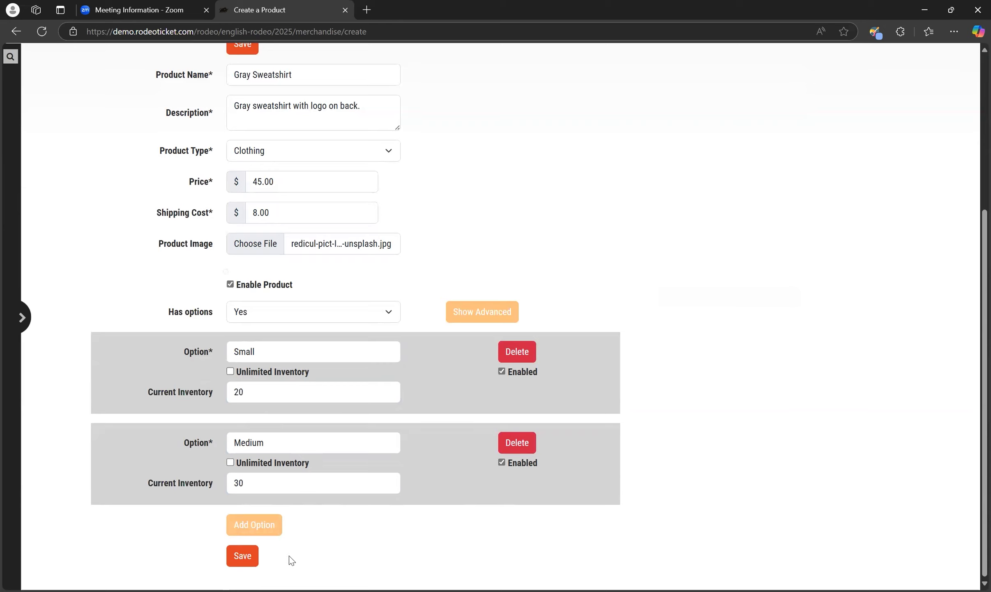
click(241, 557)
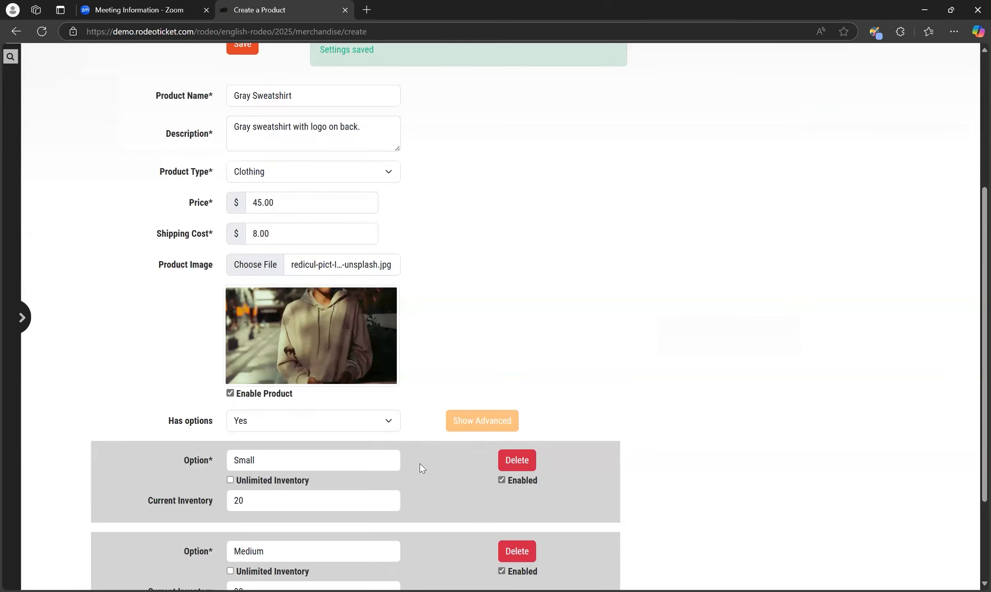
scroll(423, 468, up, 5)
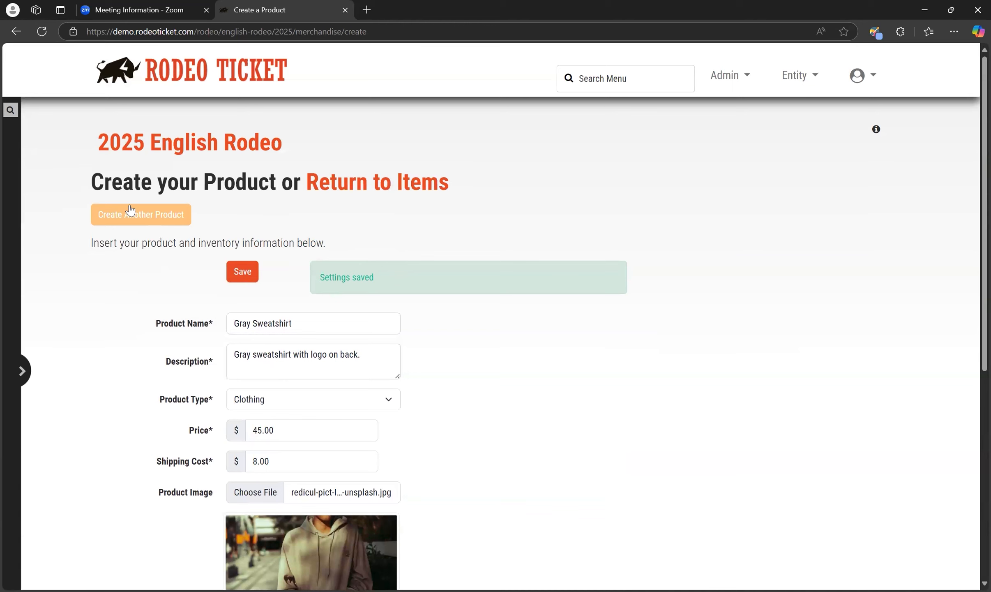
click(374, 190)
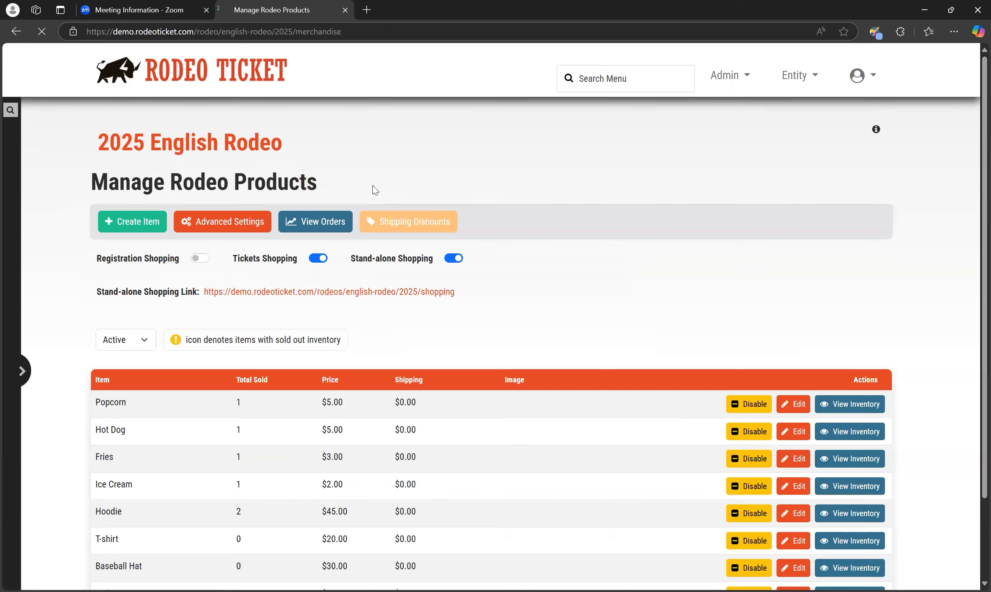
scroll(531, 251, down, 2)
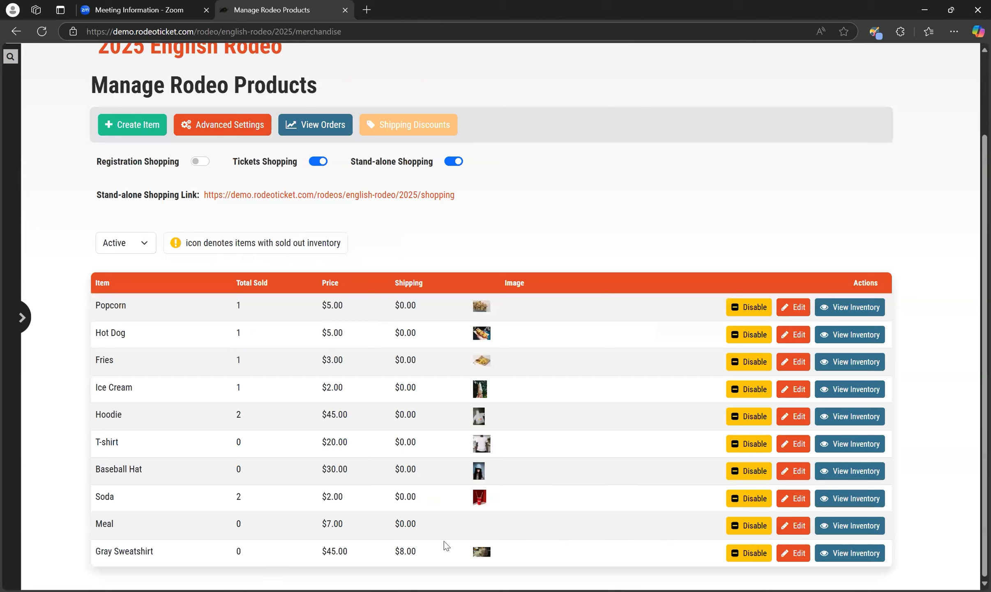
mouse_move(485, 559)
scroll(590, 250, up, 2)
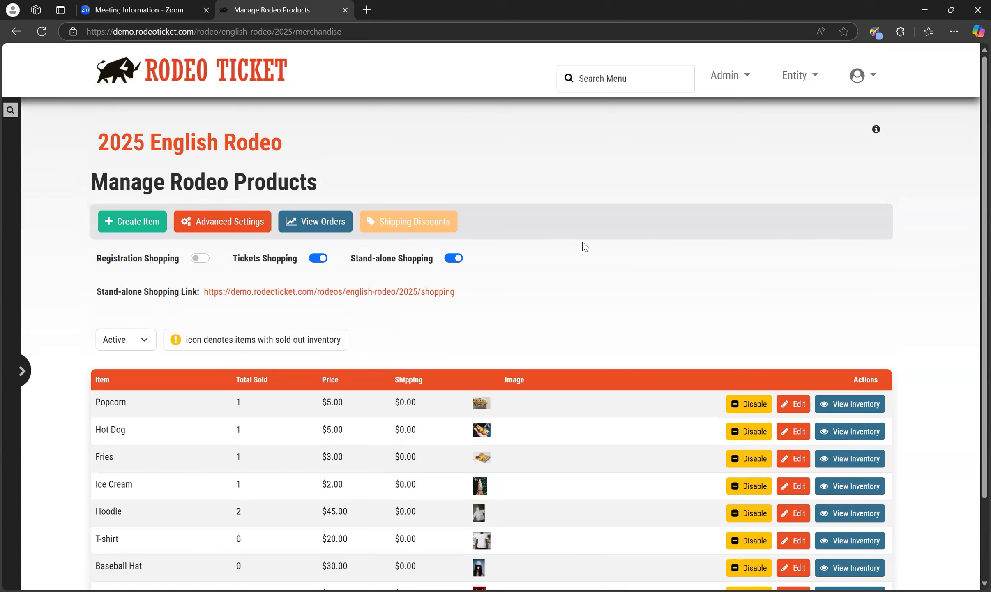
Replace the existing shipping discount with an active 10% discount for 2 or more products
click(442, 224)
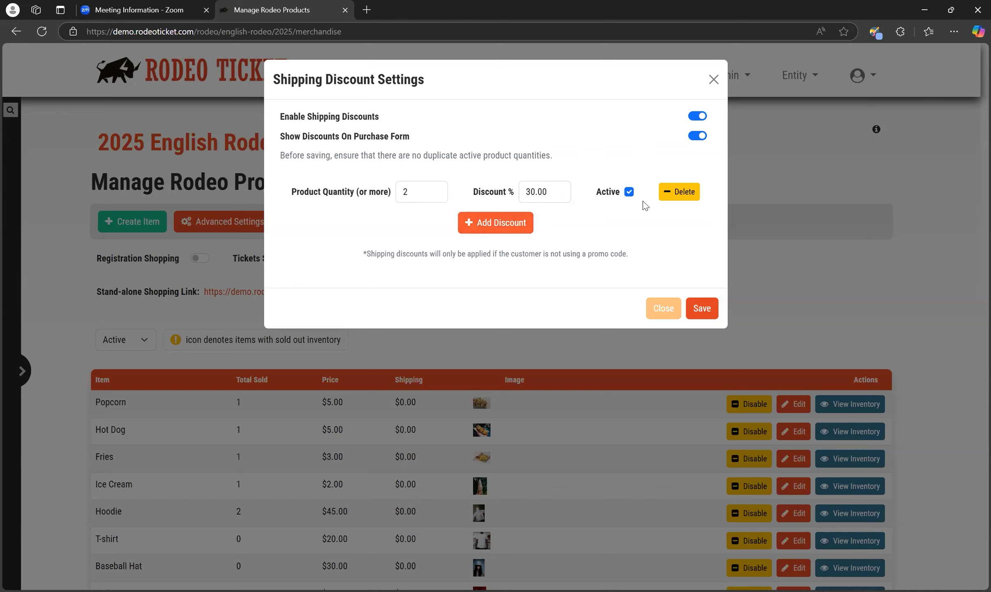
click(682, 197)
click(511, 192)
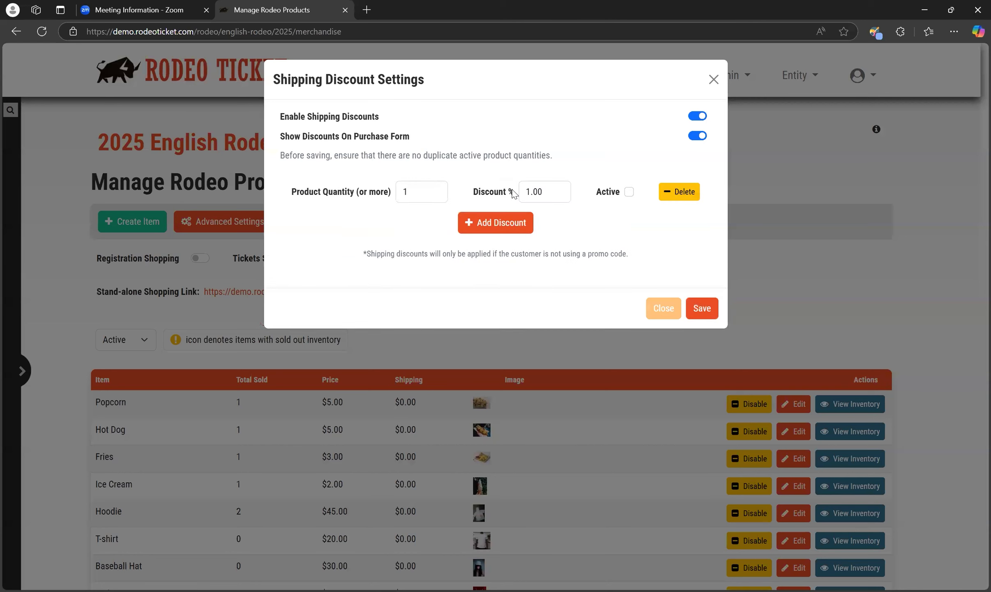
double_click(405, 190)
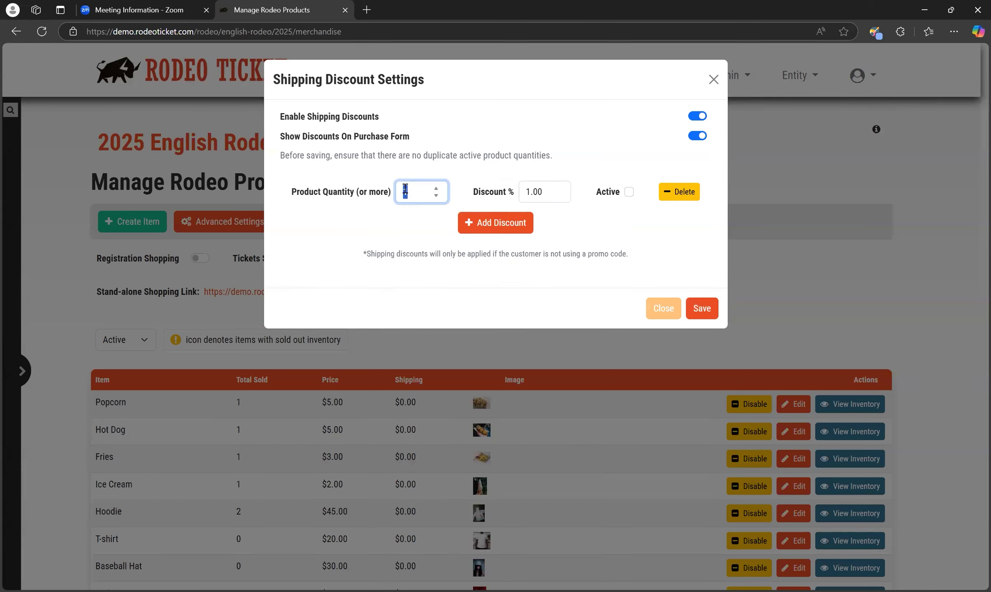
text(2)
click(535, 192)
text(0)
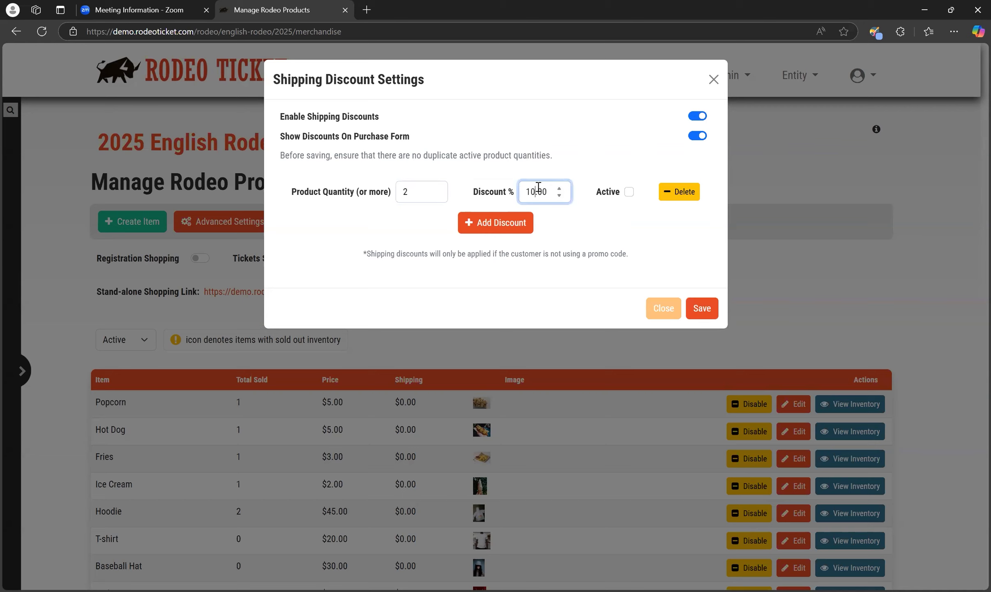
click(630, 191)
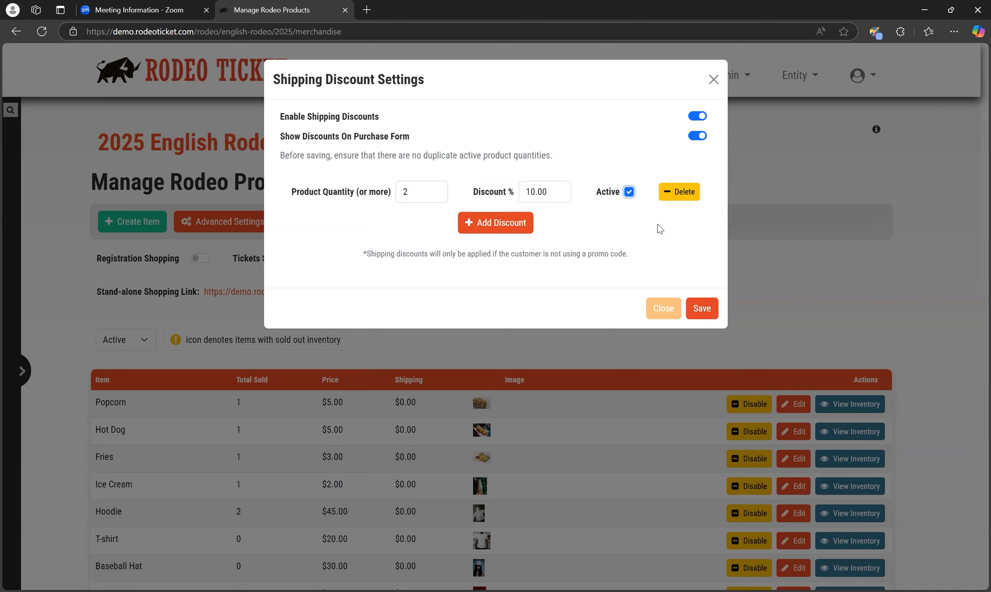
Add a second active shipping discount of 20% for 5 or more products
click(491, 232)
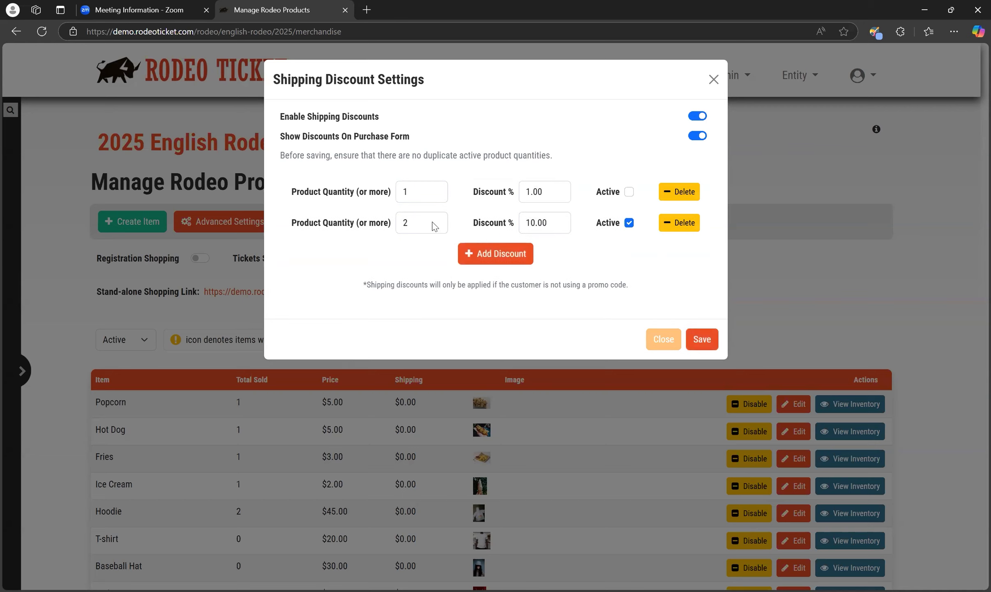
double_click(422, 192)
text(5)
click(534, 193)
click(535, 192)
key(BackSpace)
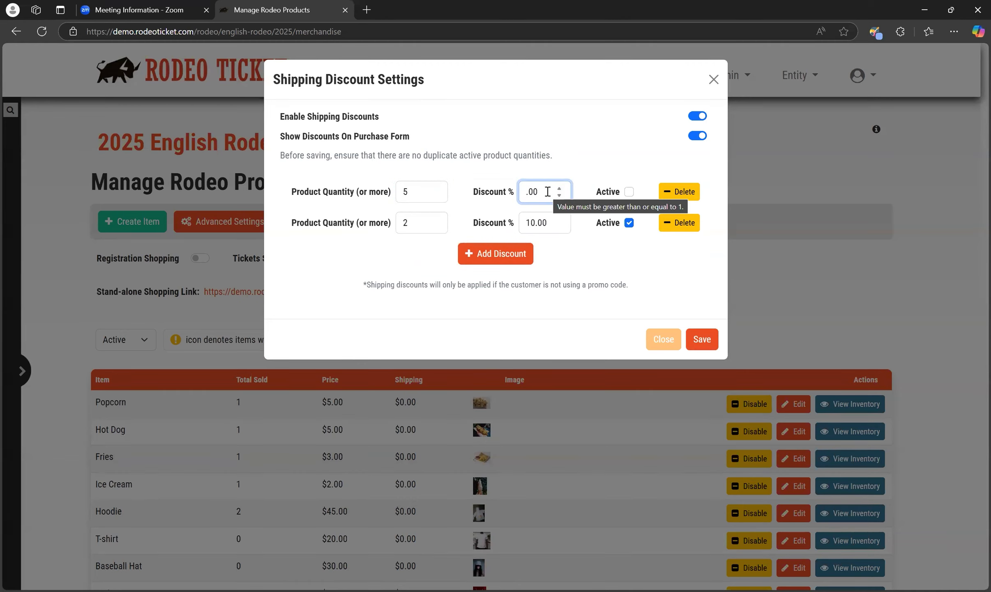
text(20)
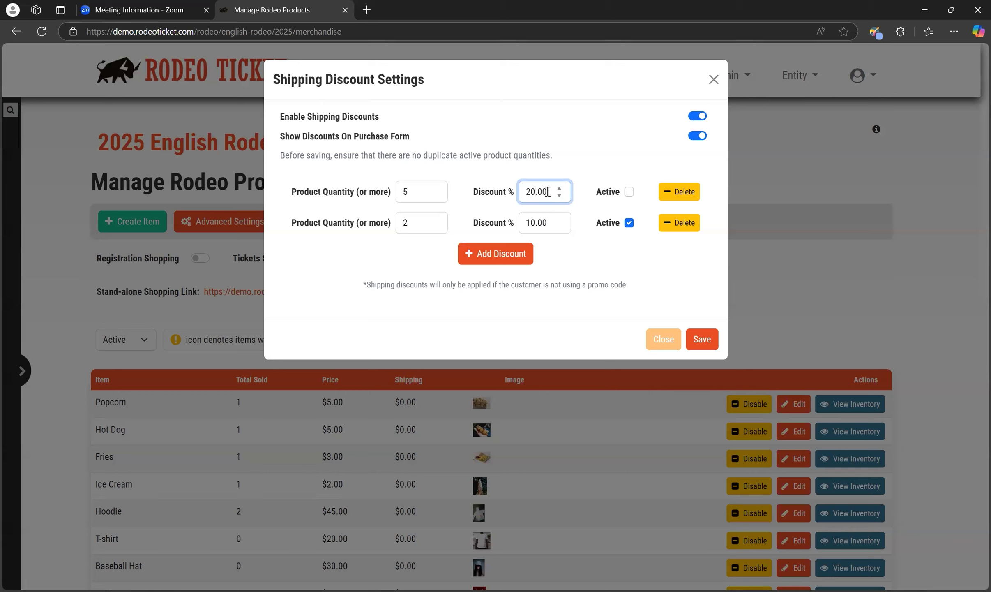
click(629, 192)
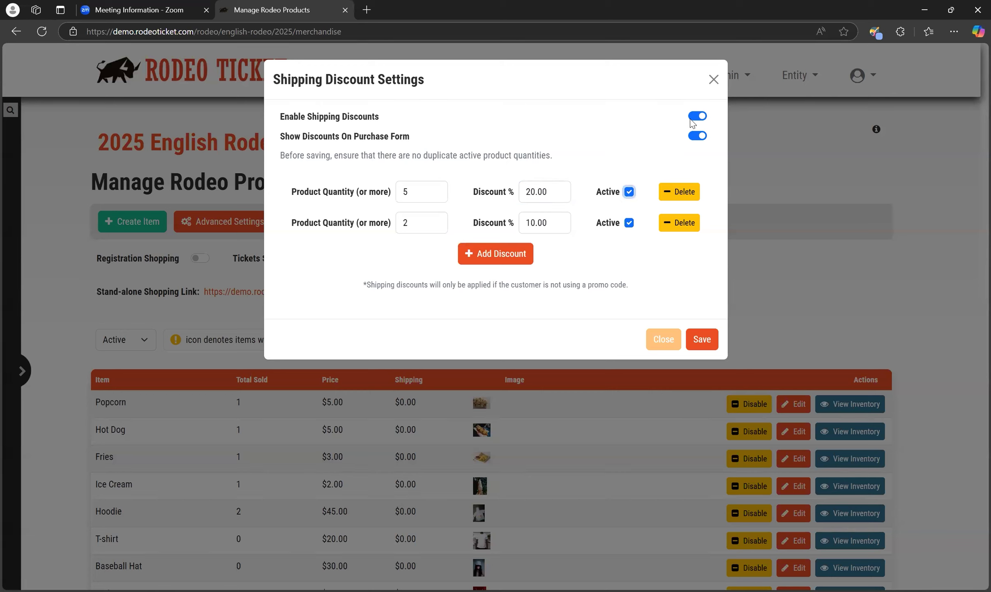
Switch shipping discounts off and back on, and turn off showing discounts on the purchase form
click(693, 119)
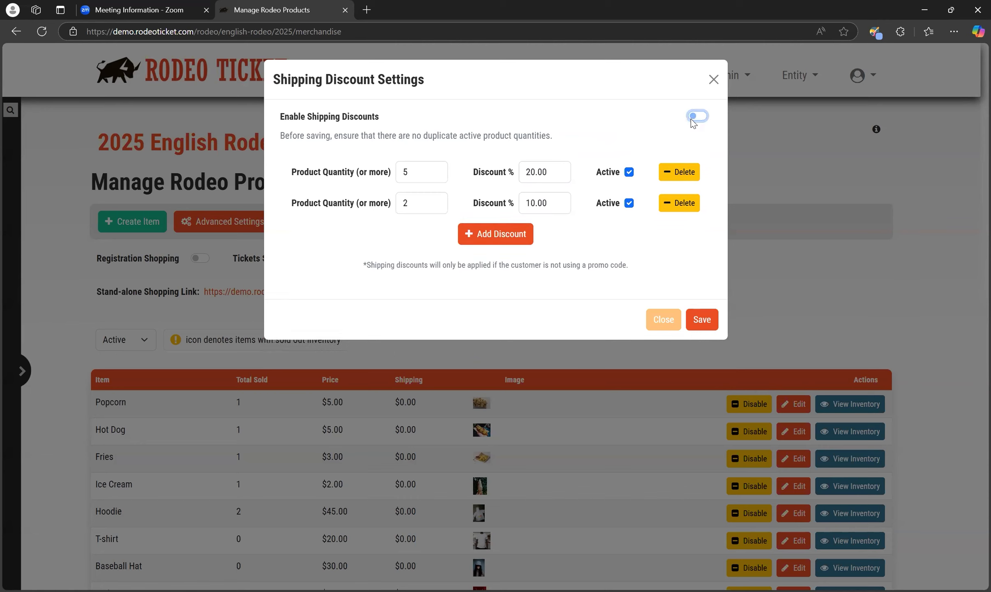
click(701, 117)
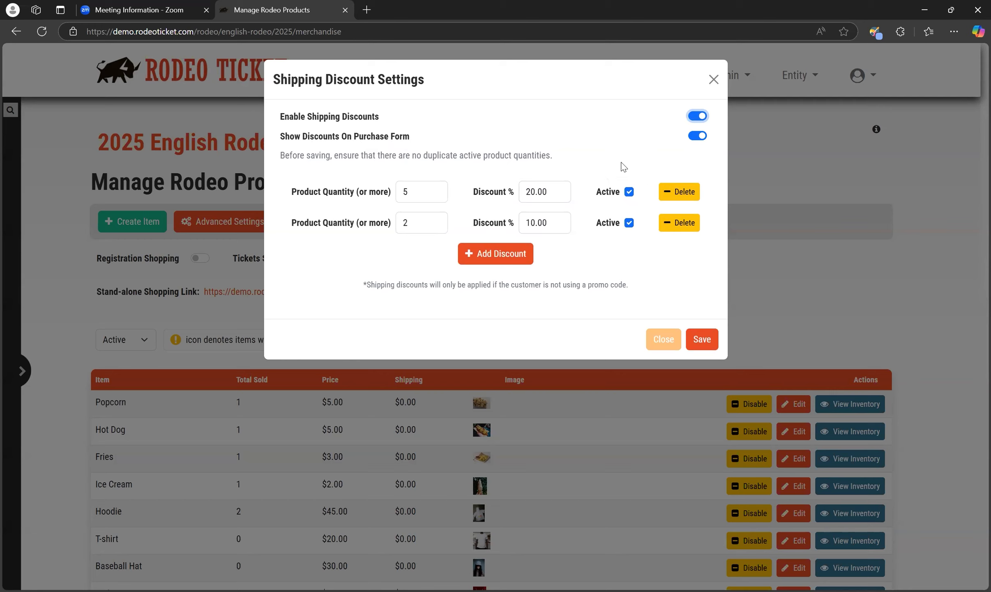
click(696, 138)
Review the promo code note below the discounts, and save and close the shipping discount settings
click(363, 290)
drag(363, 290, 635, 294)
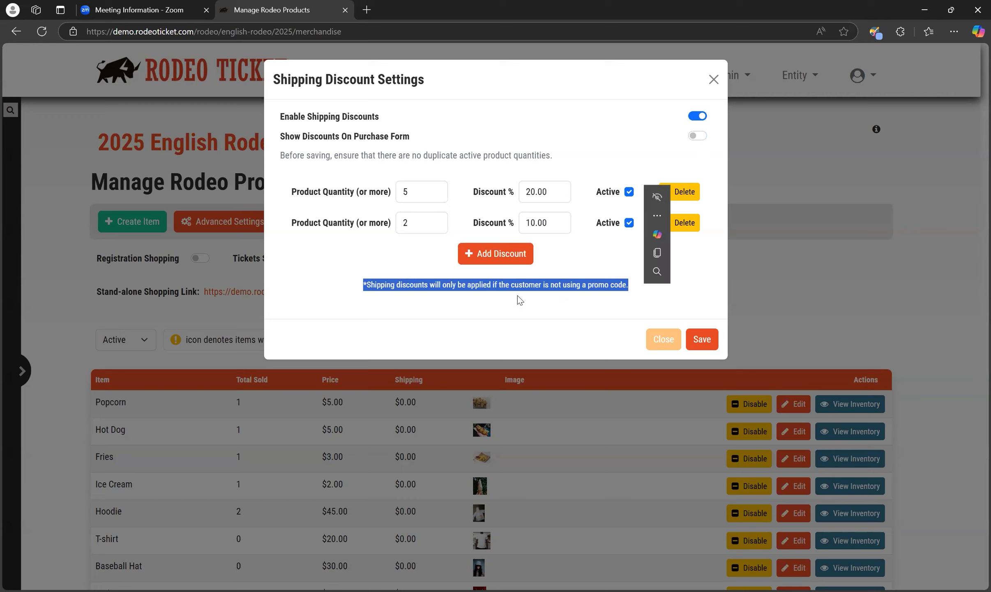
click(510, 310)
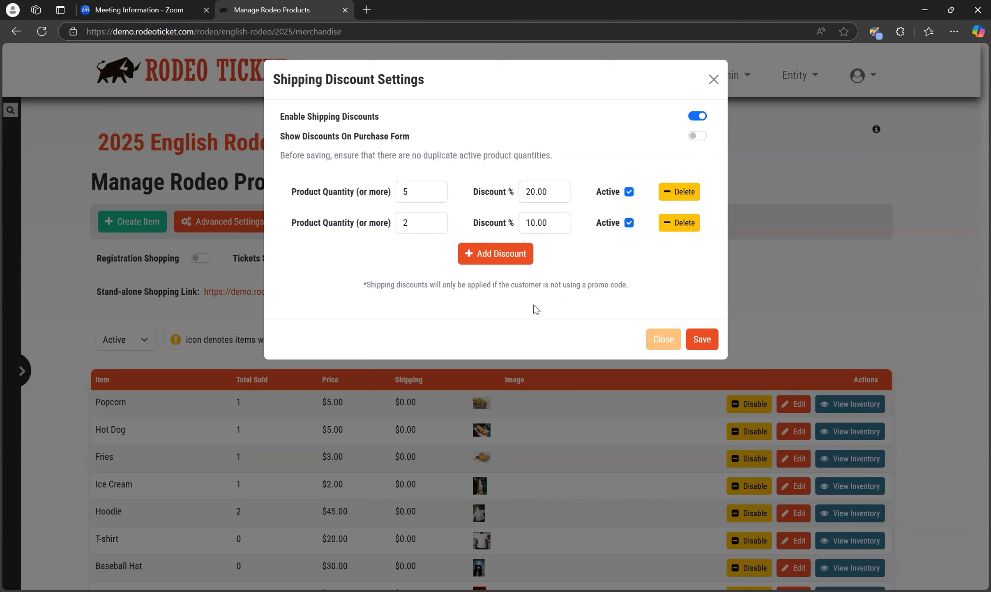
click(704, 342)
click(714, 80)
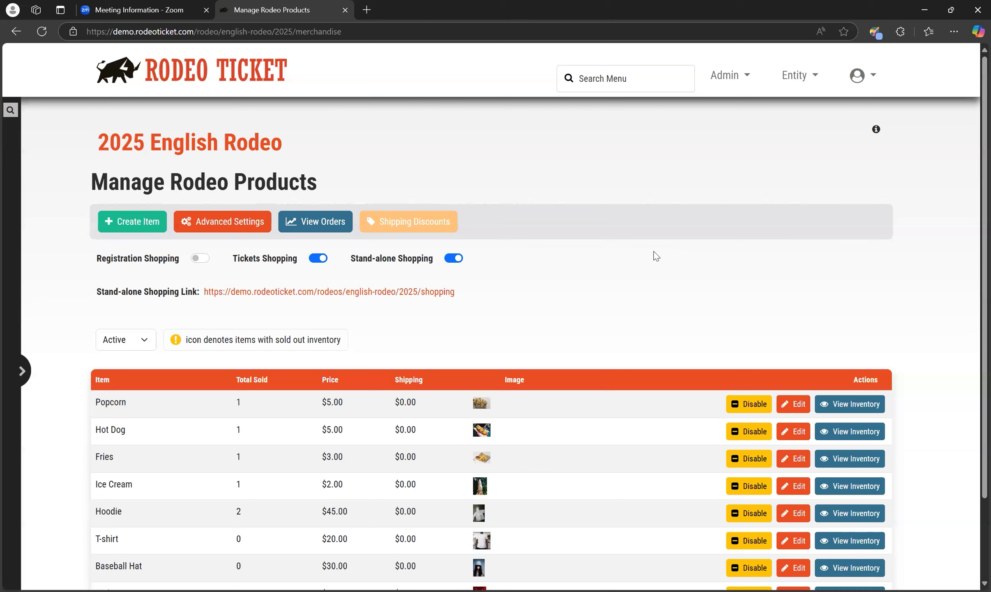